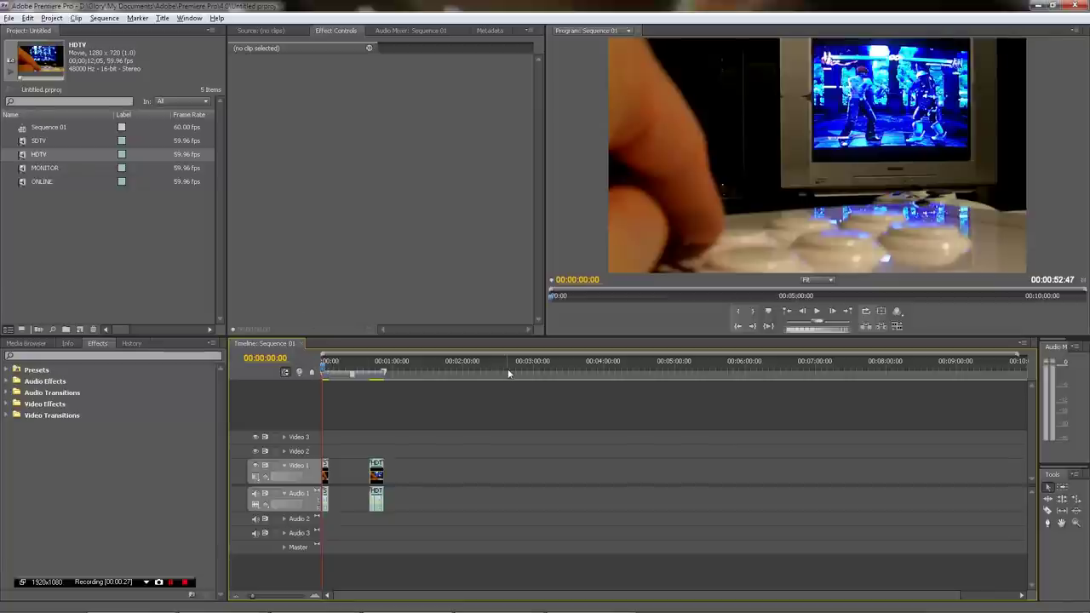
Play Sequence 01 from the start, then resume playback through the first lag-test clip.
key(space)
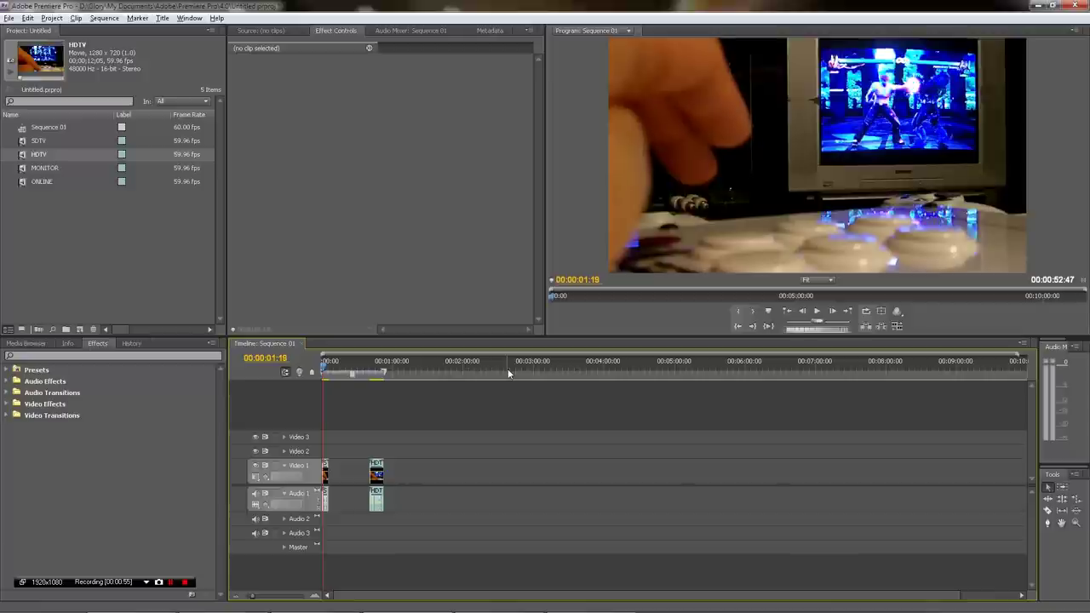
key(space)
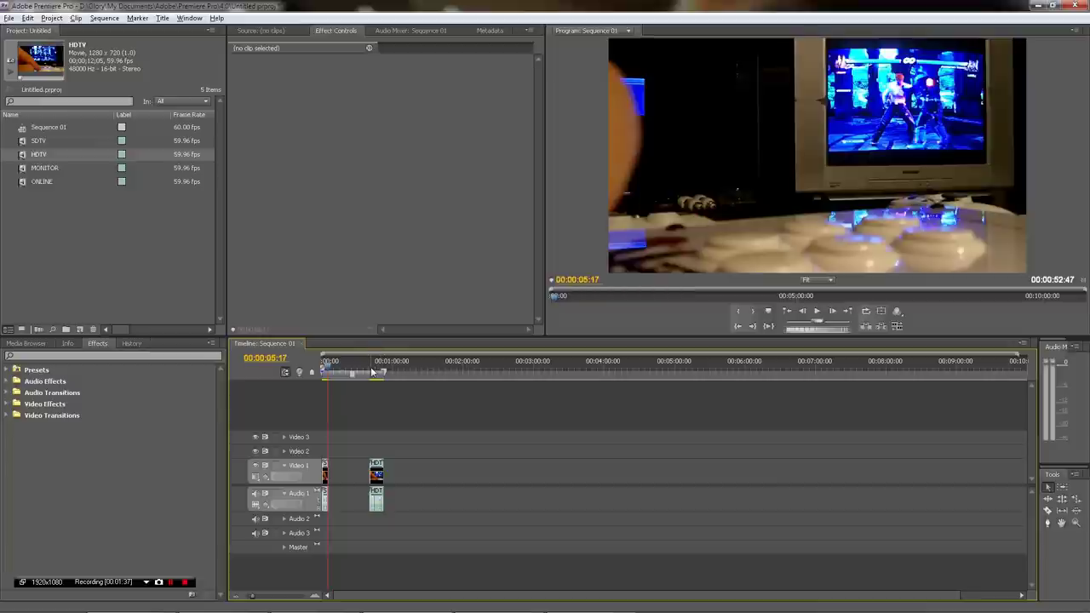
Scrub the HDTV clip to 00:00:41, step frames to 00:00:41:32, then resume playback.
click(369, 368)
mouse_move(367, 369)
mouse_down()
mouse_move(376, 374)
mouse_move(368, 366)
mouse_up()
key(Right)
key(Right)
key(Right)
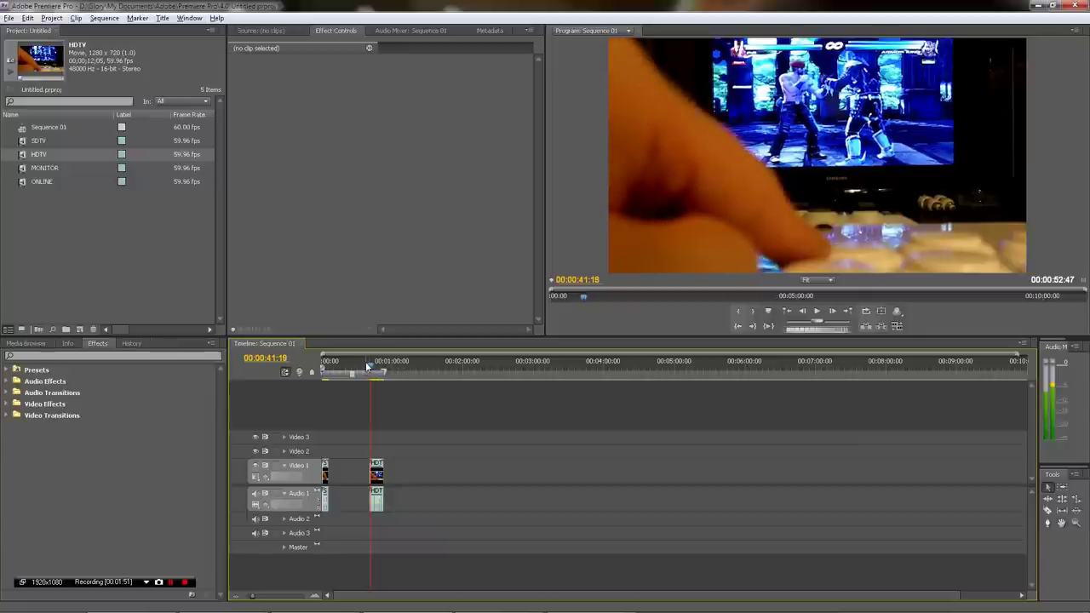
key(Right)
key(Right)
key(Right)
key(Right)
key(Right)
key(Right)
key(Right)
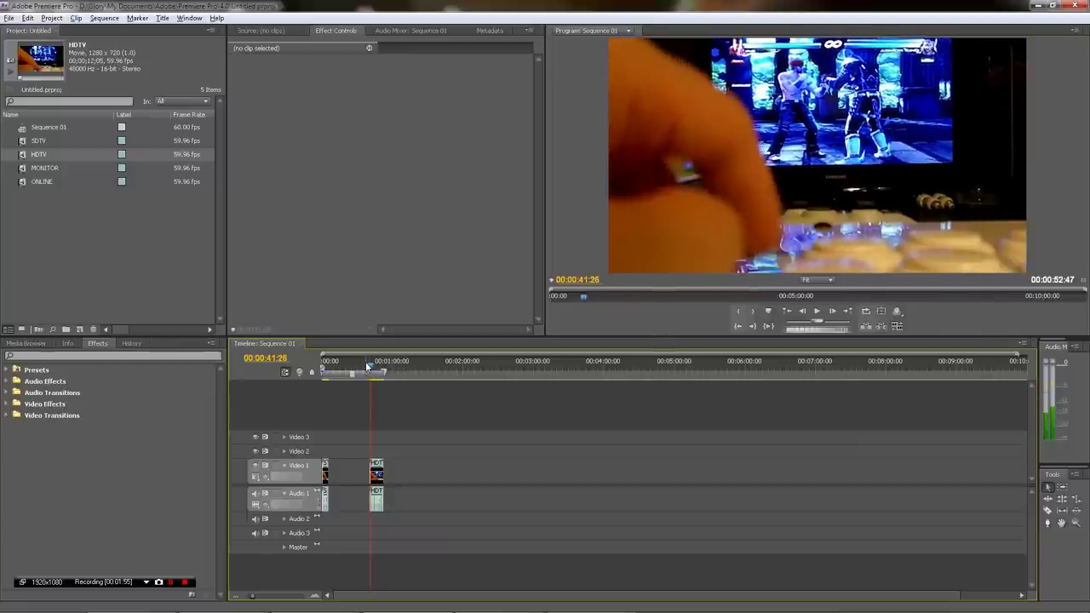
key(Right)
key(Right)
key(Right)
key(Right)
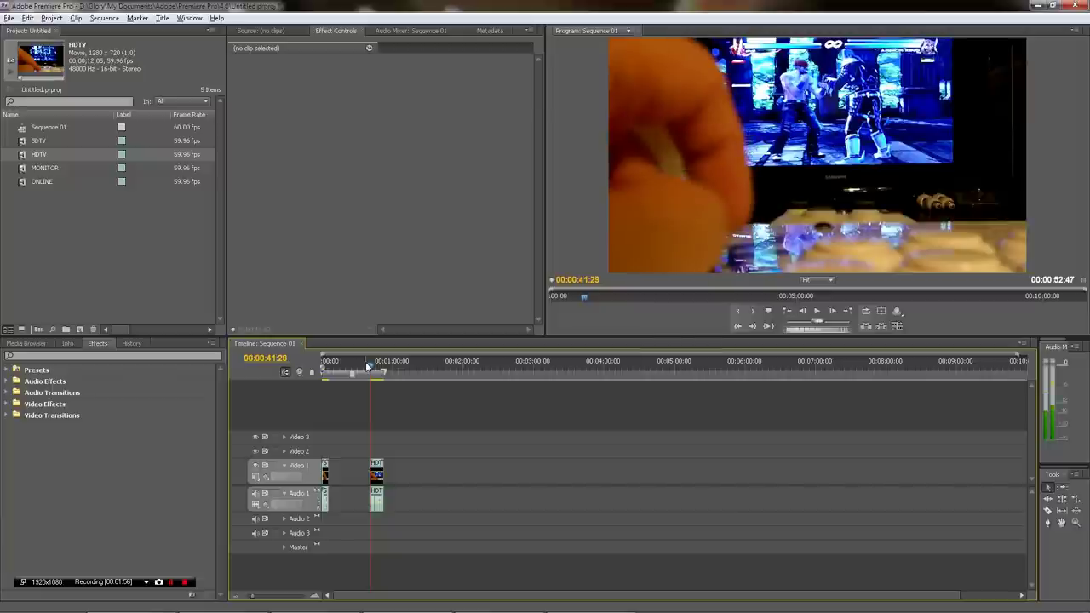
key(Right)
key(Right)
key(Right)
key(Right)
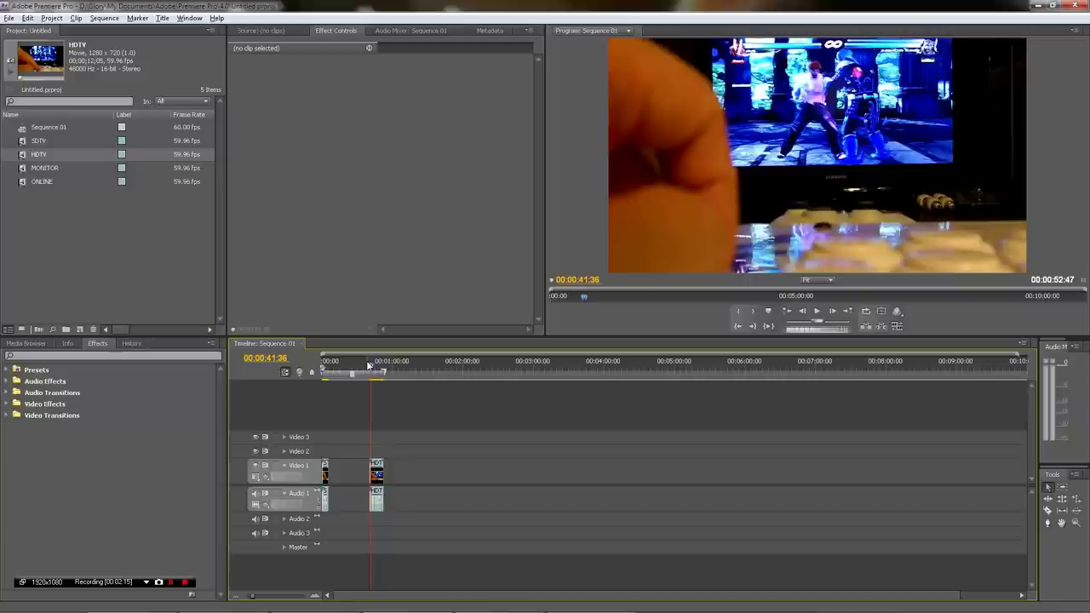
key(space)
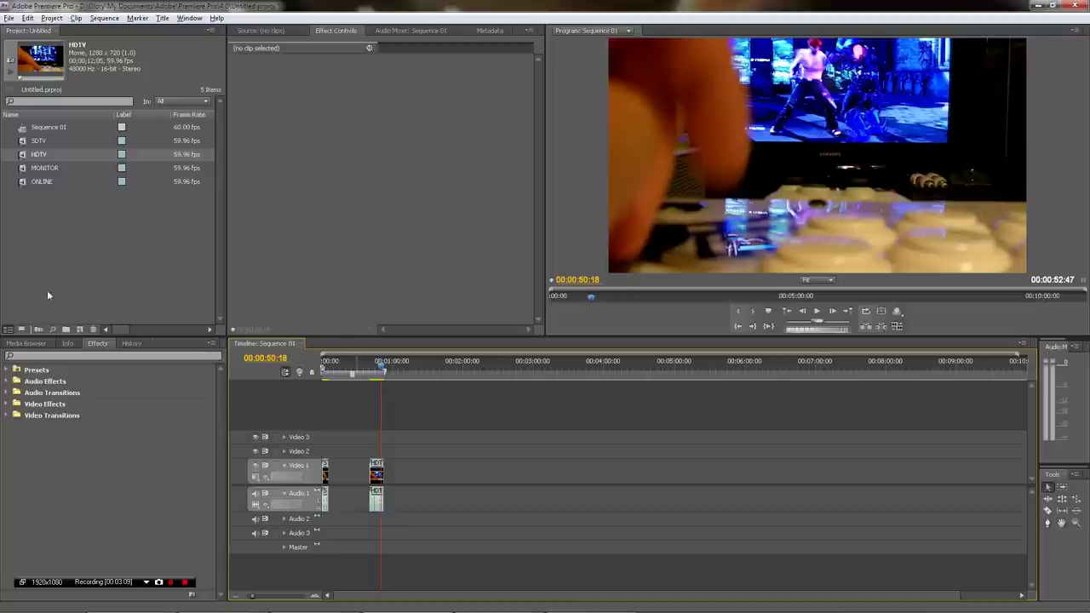
Place the MONITOR clip on the timeline after HDTV and move the playhead to about 00:01:09.
click(47, 168)
drag(24, 170, 409, 475)
click(400, 365)
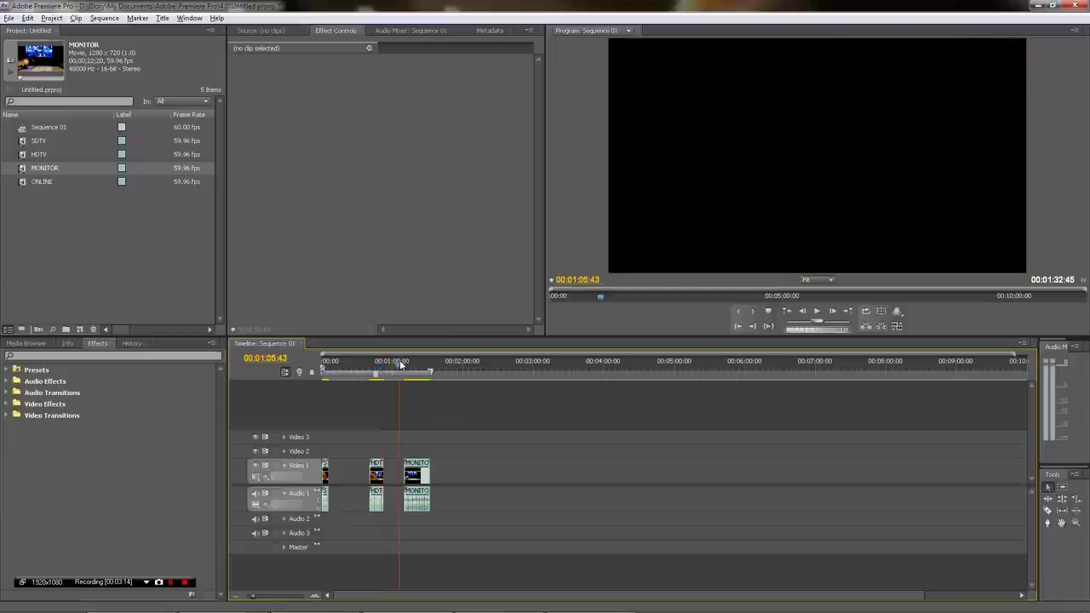
drag(400, 364, 408, 368)
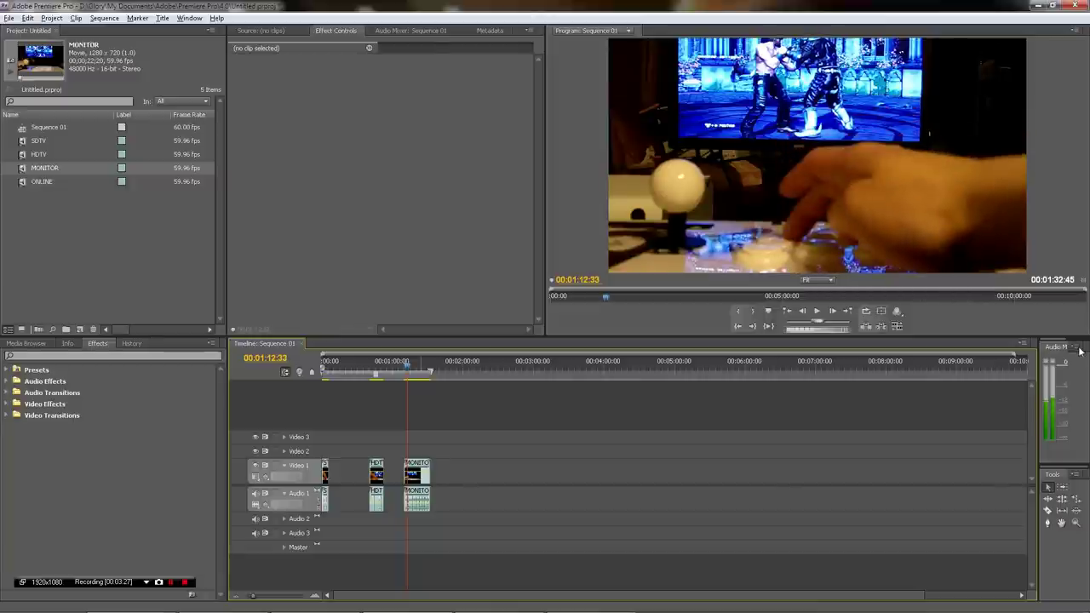
Toggle between frames 00:01:12:31 and 00:01:12:32 to recheck the button press.
key(Left)
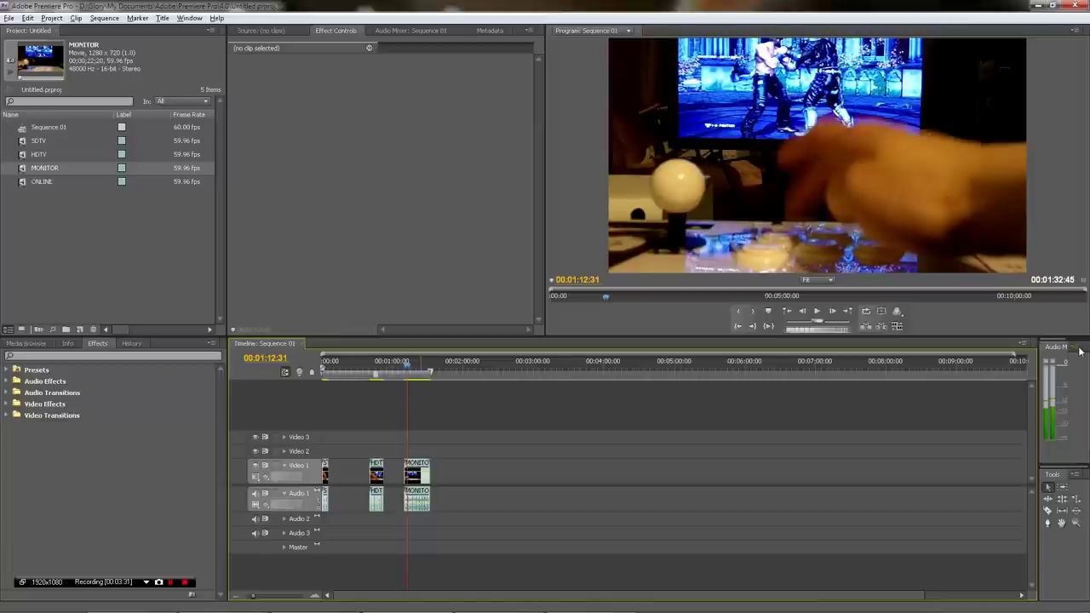
key(Right)
key(Left)
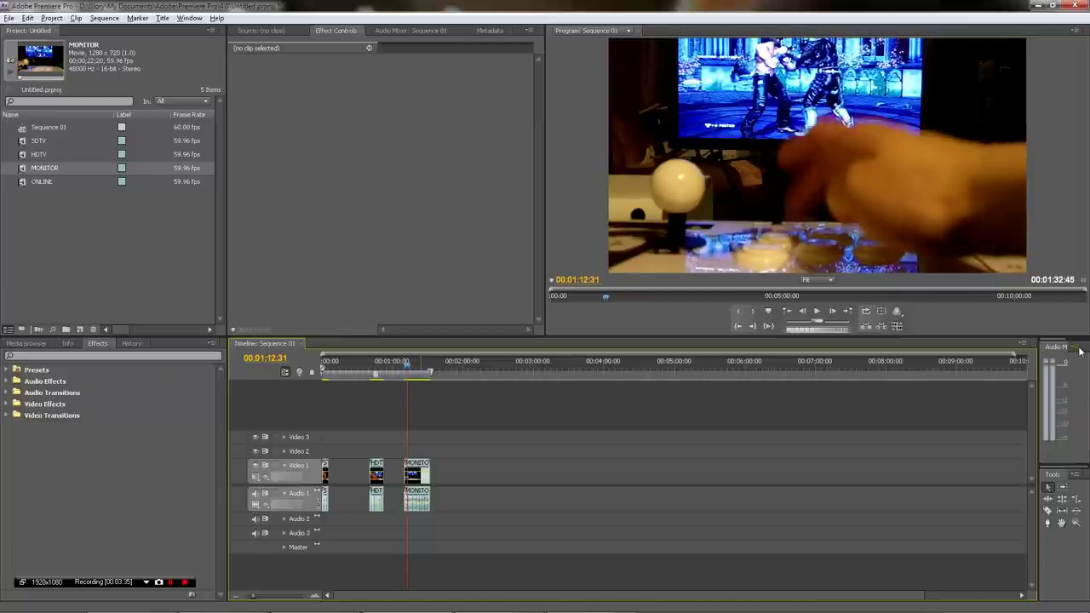
key(Right)
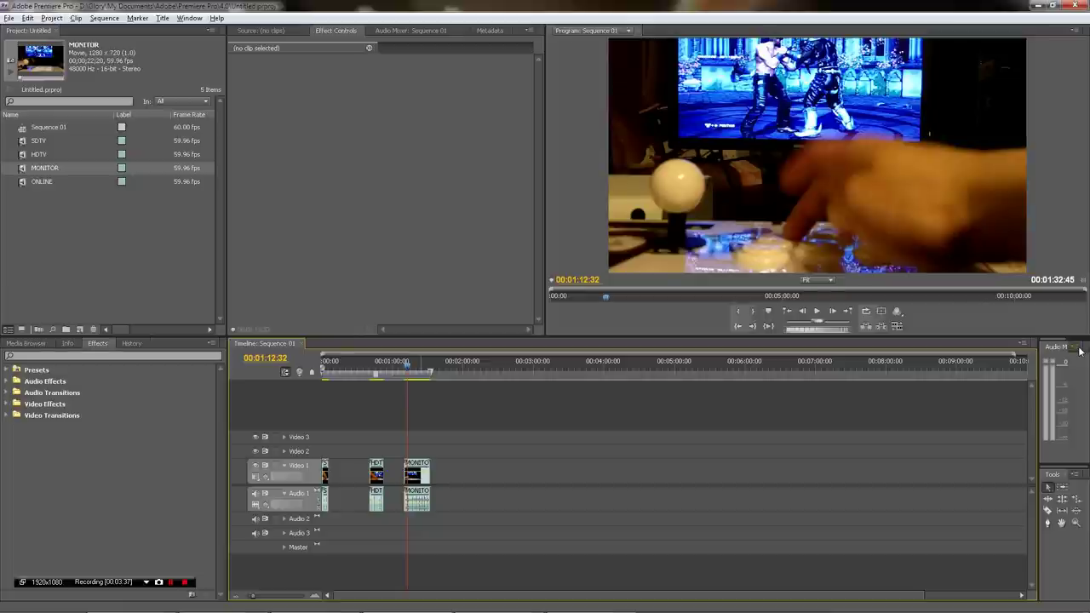
key(Left)
key(Right)
key(Left)
Step the MONITOR clip forward from 00:01:12:34 to 00:01:12:48.
key(Right)
key(Right)
key(Right)
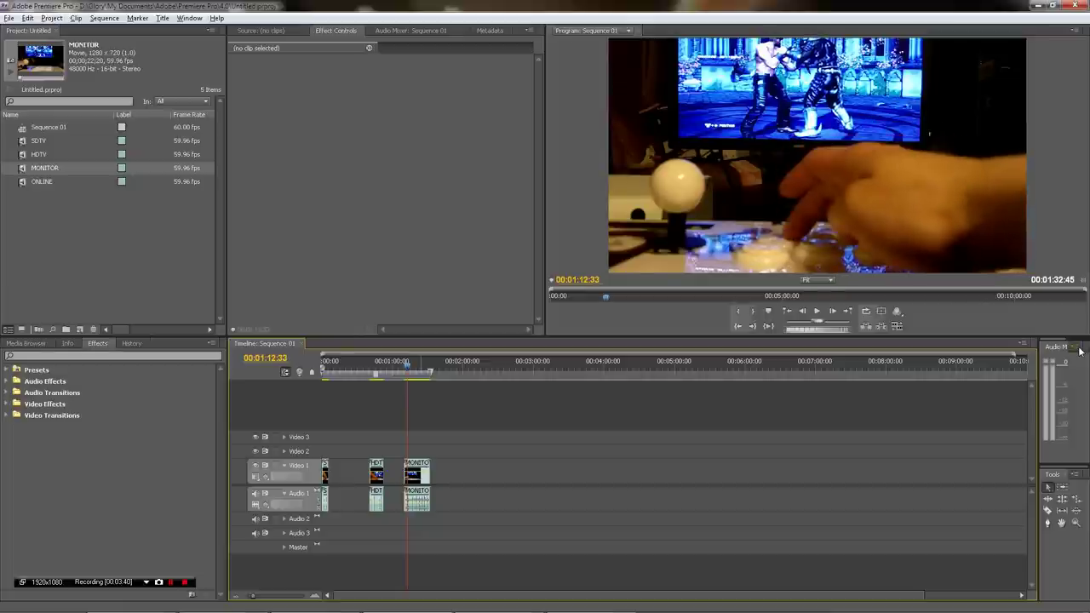
key(Right)
key(Right)
key(Right)
key(Right)
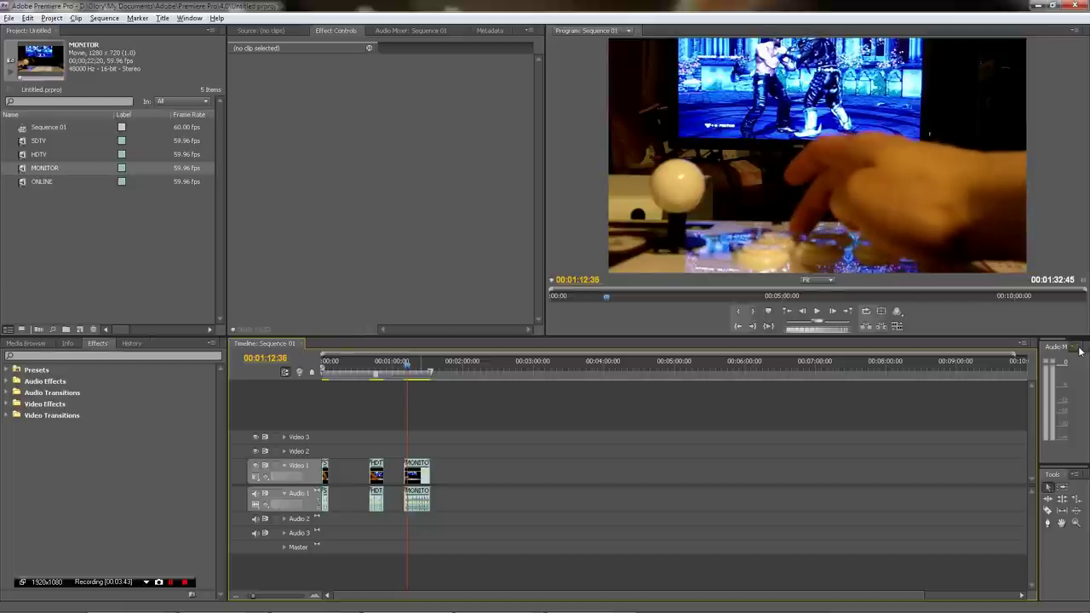
key(Right)
key(Right)
key(Right)
key(Right)
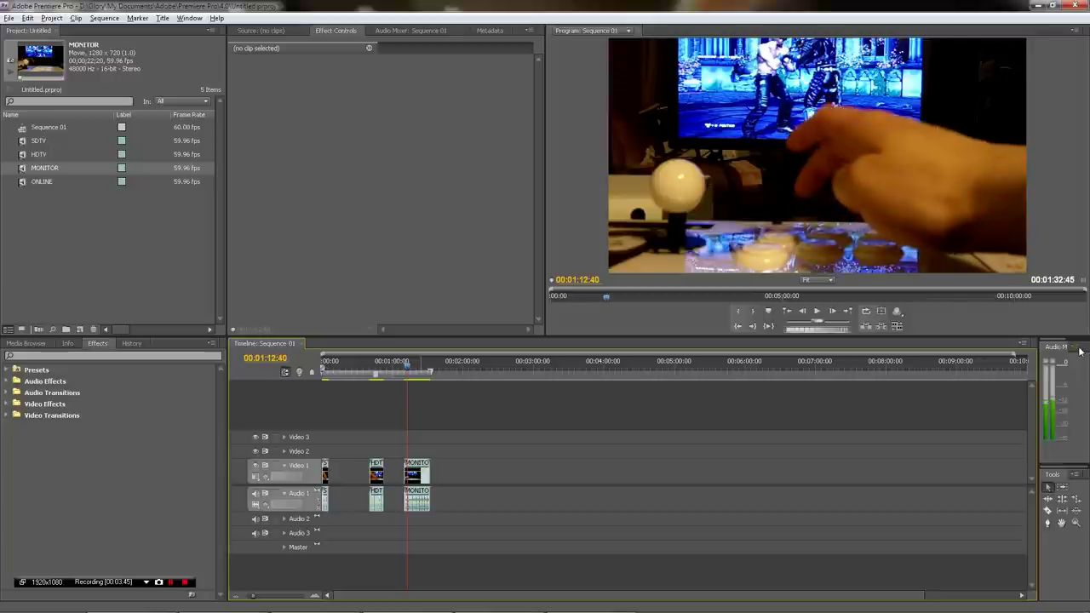
key(Right)
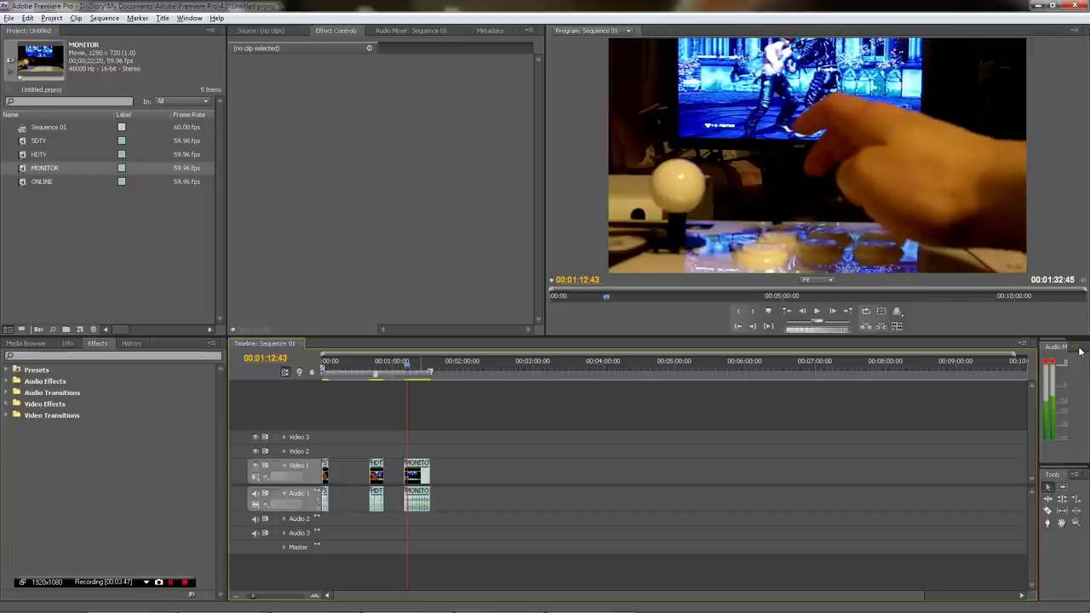
key(Right)
key(Right)
key(Right)
key(Right)
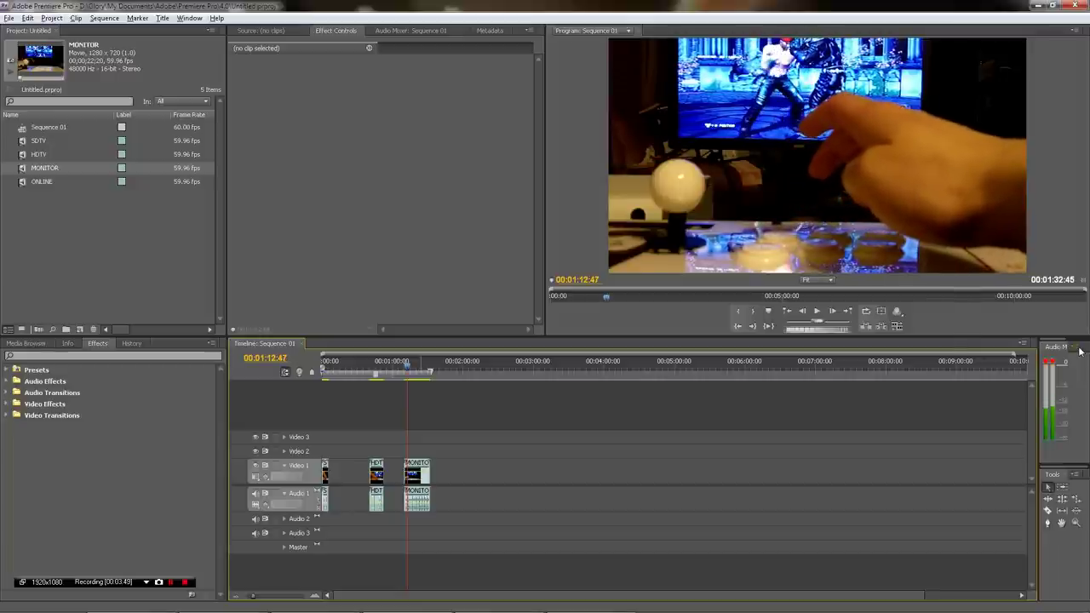
key(Right)
key(Right)
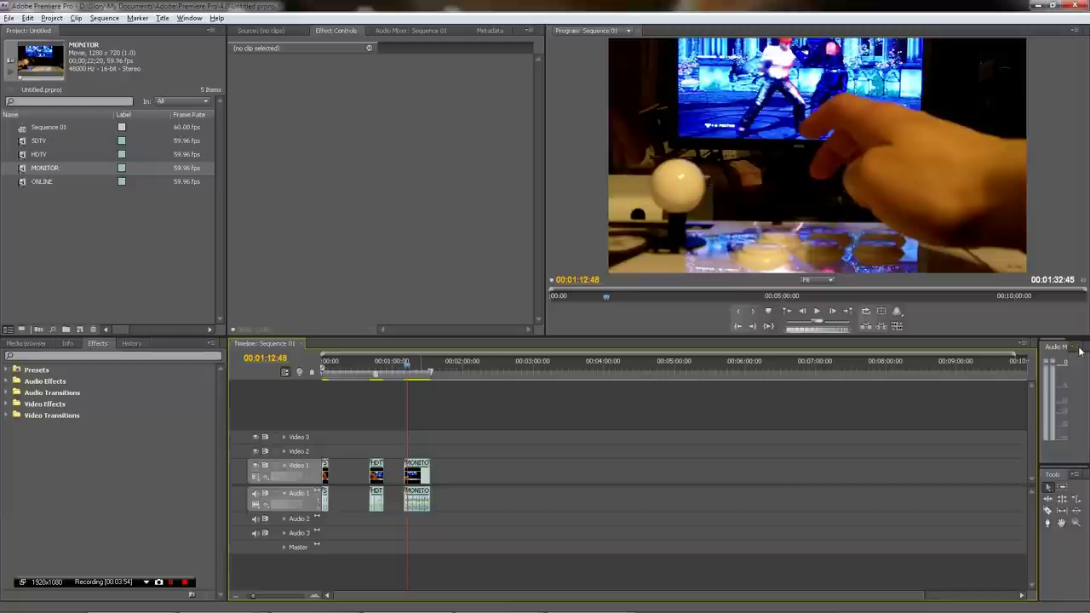
Play the MONITOR clip, then step back to 00:01:16:22 and forward to 00:01:17:02.
key(space)
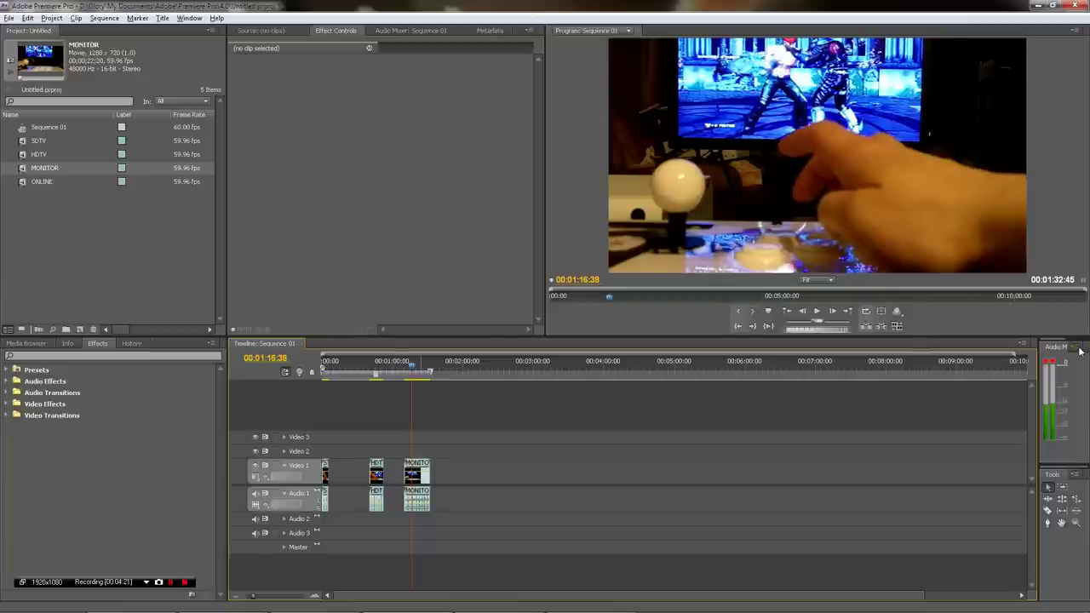
key(Left)
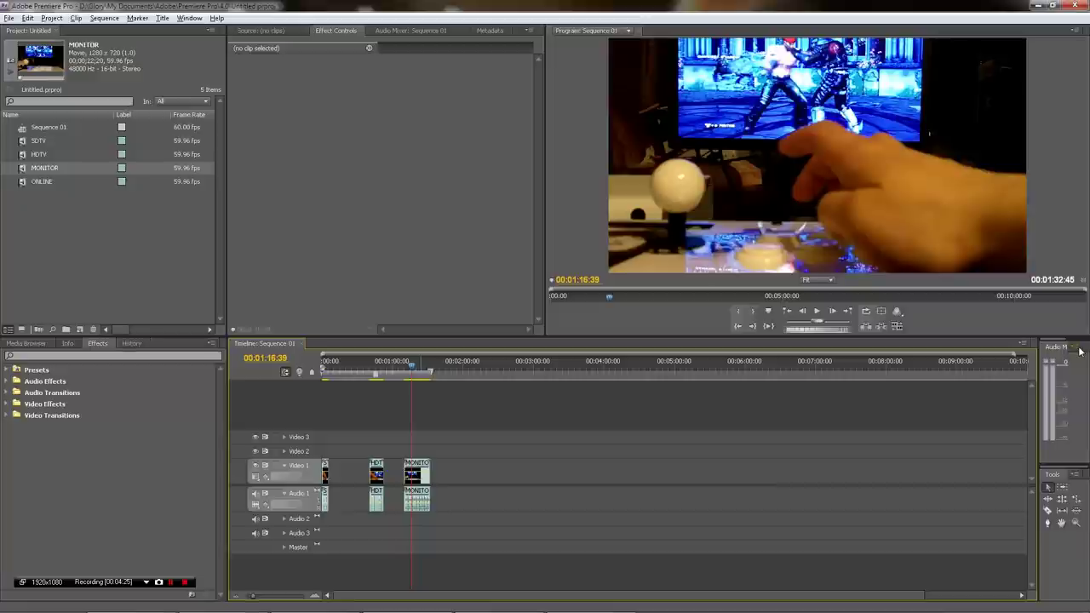
key(Left)
key(Left)
key(Left)
key(Left)
key(Left)
key(Left)
key(Left)
key(Left)
key(Left)
key(Left)
key(Left)
key(Left)
key(Left)
key(Left)
key(Left)
key(Left)
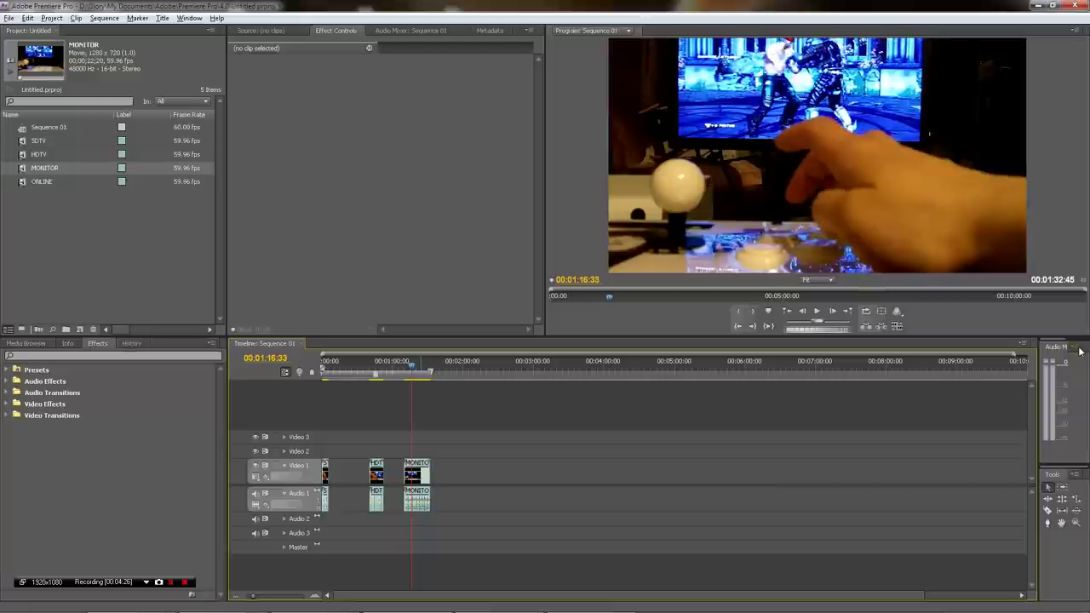
key(Right)
key(Right)
key(Right)
key(Right)
key(Right)
key(Right)
key(Right)
key(Right)
key(Right)
key(Right)
key(Right)
key(Right)
key(Right)
key(Right)
key(Right)
key(Right)
key(Right)
key(Right)
key(Right)
key(Right)
key(Right)
key(Right)
key(Right)
key(Right)
key(Right)
key(Right)
key(Right)
key(Right)
key(Right)
key(Right)
key(Right)
key(Right)
key(Right)
key(Right)
key(Right)
key(Right)
key(Right)
key(Right)
key(Right)
key(Right)
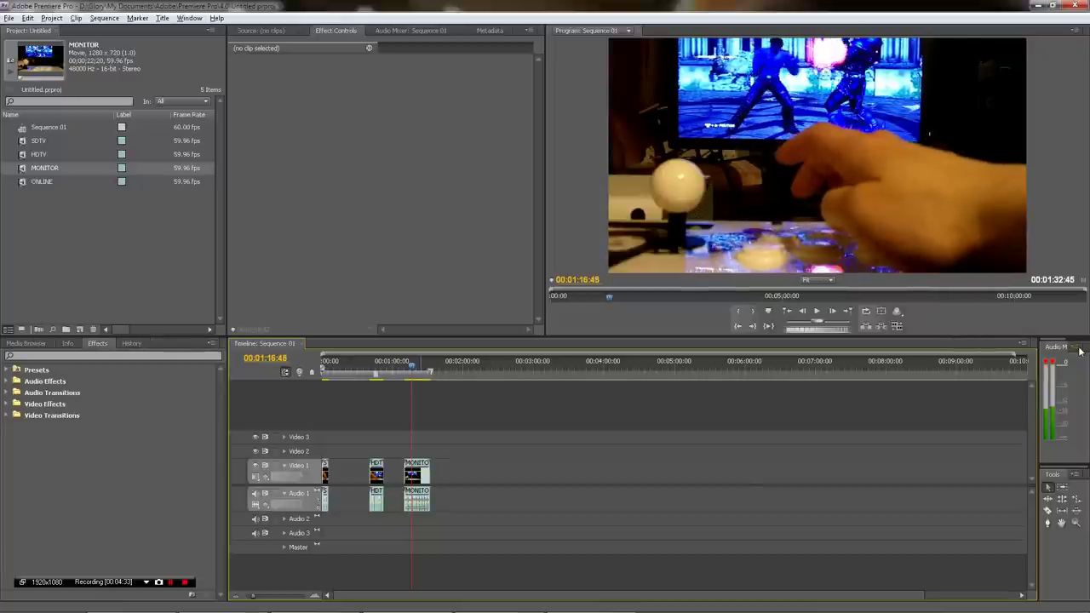
Advance the MONITOR clip to just past the button press near 00:01:19:42.
key(Right)
key(Right)
key(Right)
key(Right)
key(Right)
key(Right)
key(Right)
key(Right)
key(Right)
key(Right)
key(Right)
key(Right)
key(Right)
key(Right)
key(Right)
key(Right)
key(Right)
key(Right)
key(Right)
key(Right)
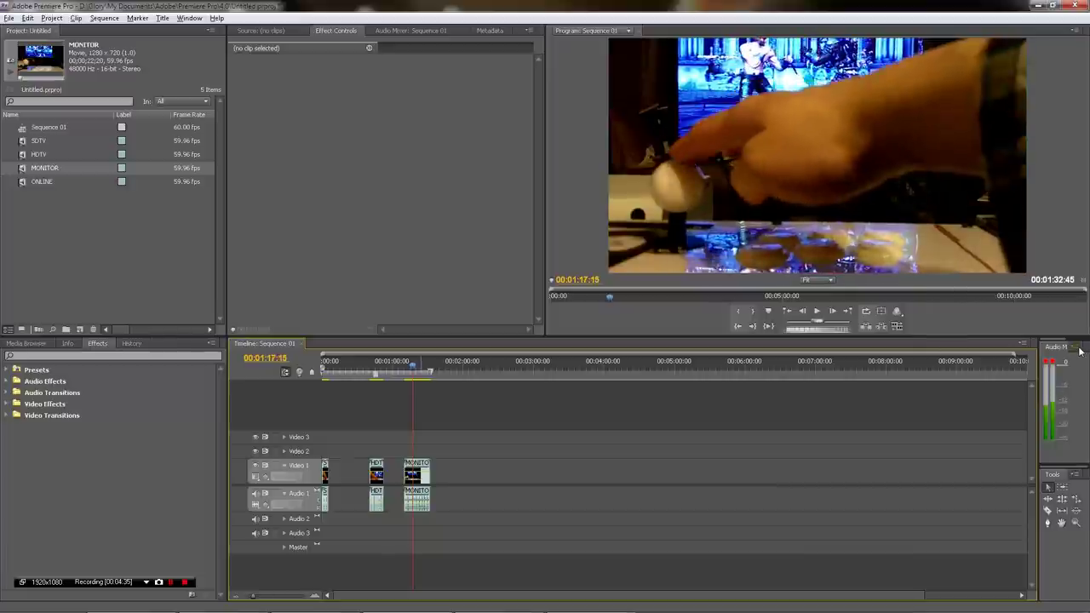
key(Right)
key(Right)
key(Right)
key(Right)
key(Right)
key(Right)
key(Right)
key(Right)
key(Right)
key(Right)
key(Right)
key(Right)
key(Right)
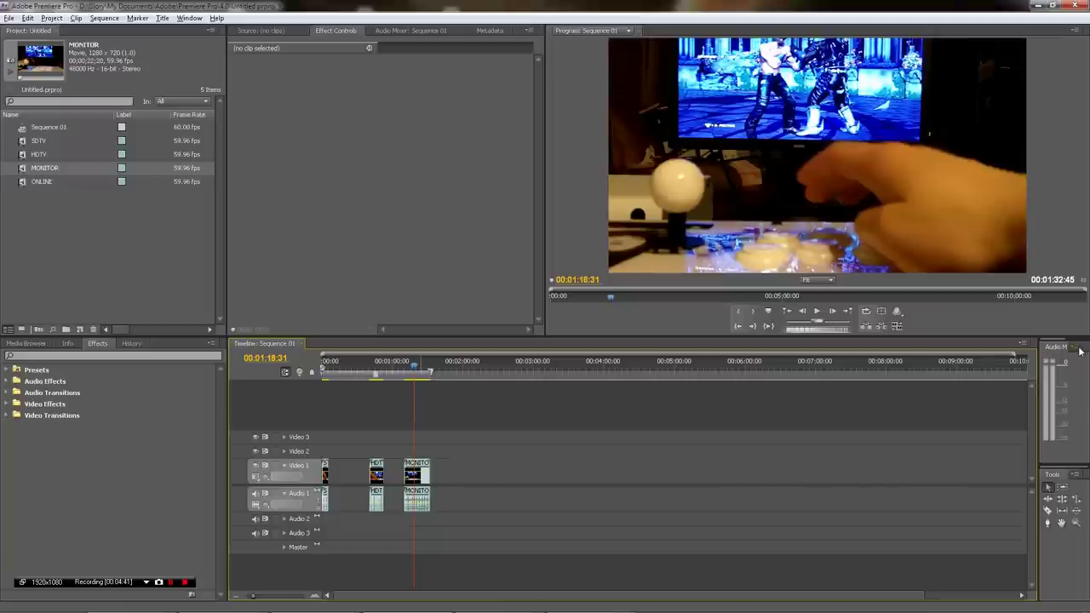
key(Right)
key(Right)
key(Right)
key(Right)
key(Right)
key(Right)
key(Right)
key(Right)
key(Right)
key(Right)
key(Right)
key(Right)
key(Right)
key(Right)
key(Right)
key(Right)
key(Right)
key(Right)
key(Right)
key(Right)
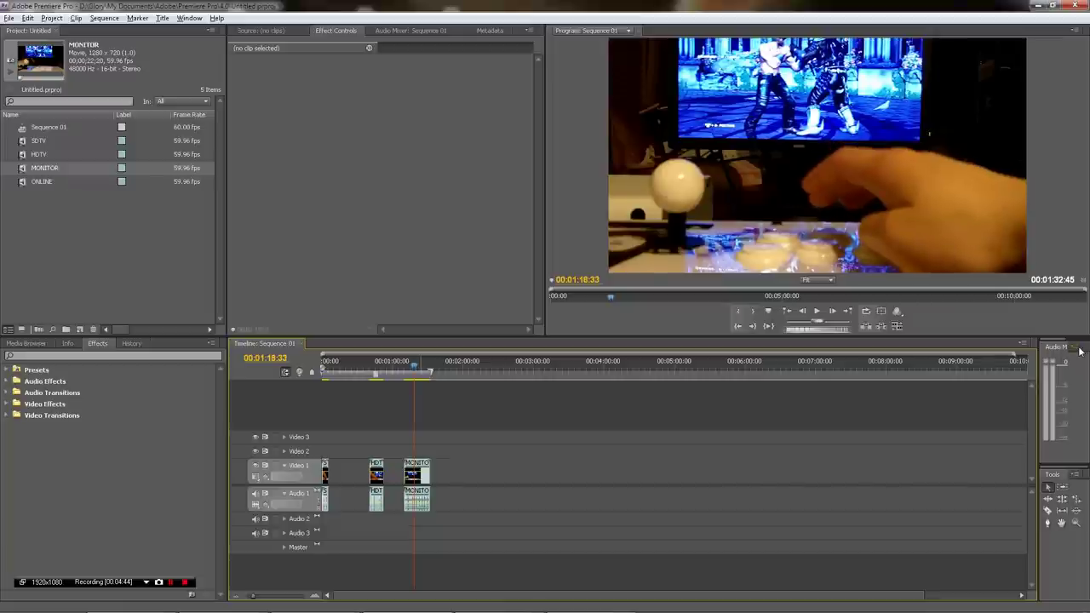
key(Right)
key(Right)
key(Right)
key(Right)
key(Right)
key(Right)
key(Right)
key(Right)
key(Right)
key(Right)
key(Right)
key(Right)
key(Right)
key(Right)
key(Right)
key(Right)
key(Right)
key(Right)
key(Right)
key(Right)
key(Right)
key(Right)
key(Right)
key(Right)
key(Right)
key(Right)
key(Right)
Step MONITOR single frames from the button press to the on-screen reaction, then resume playback.
key(Left)
key(Left)
key(Left)
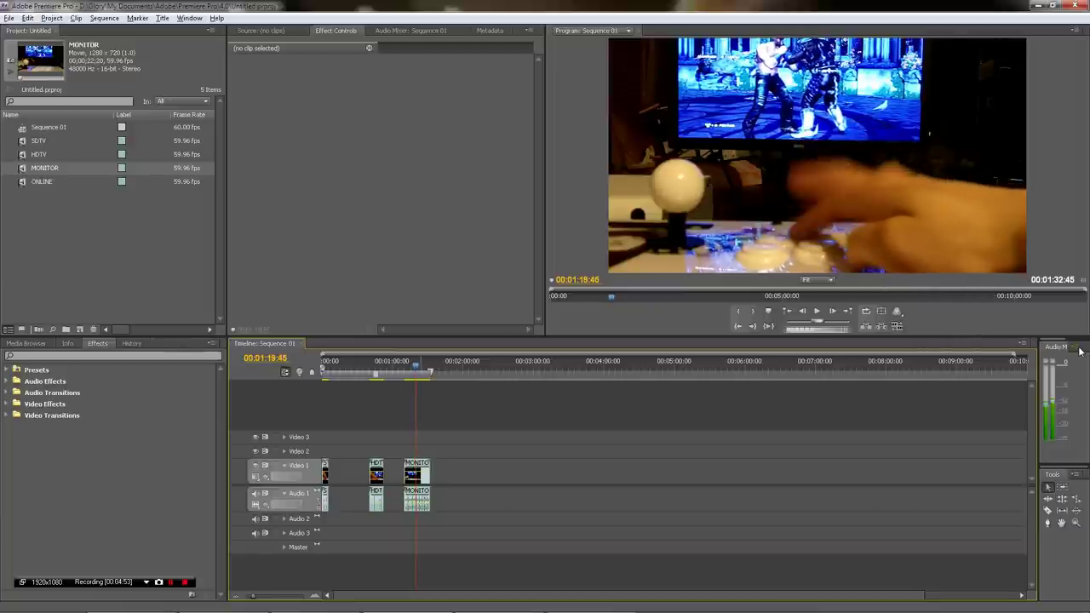
key(Right)
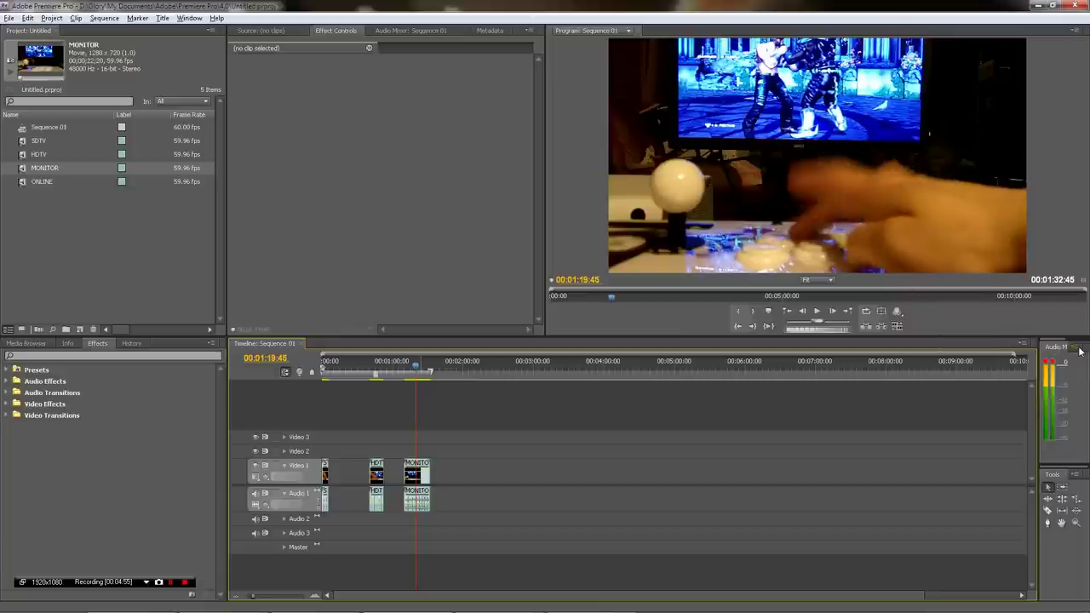
key(Right)
key(Right)
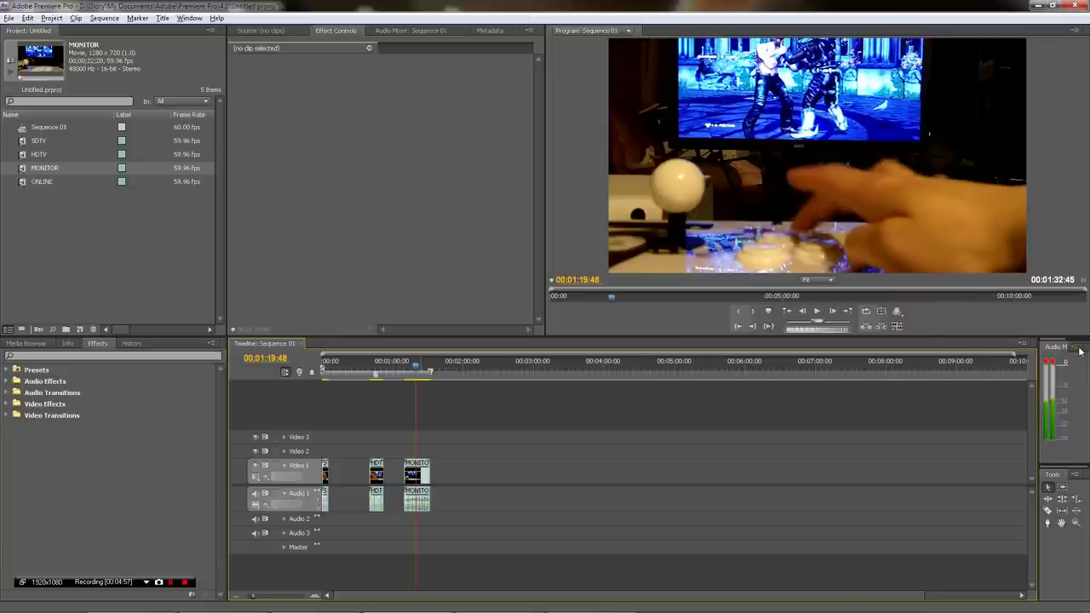
key(Right)
key(Right)
key(Right)
key(Right)
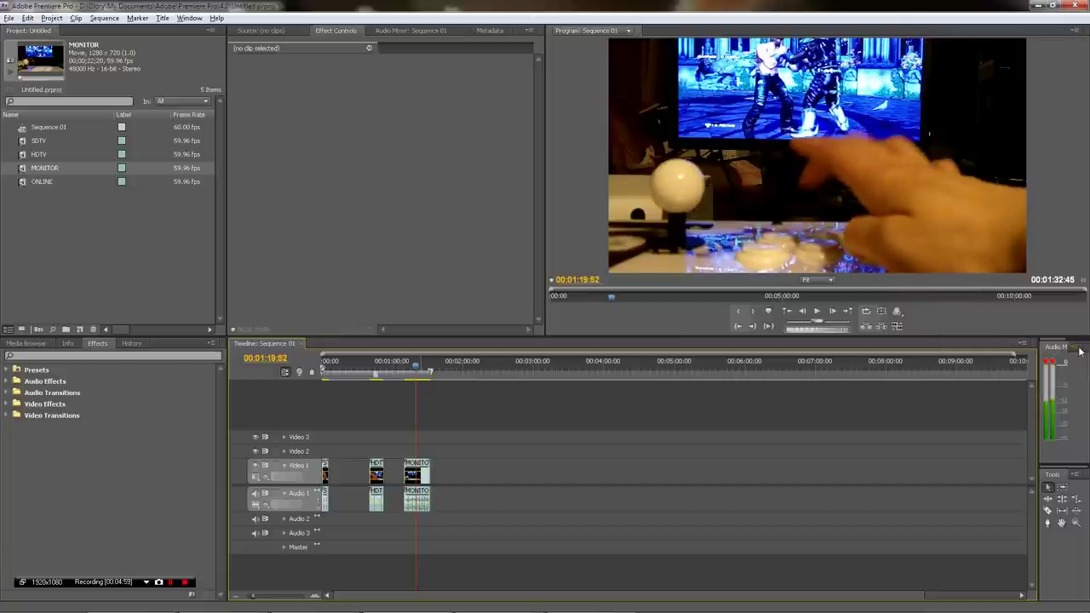
key(Right)
key(Right)
key(Right)
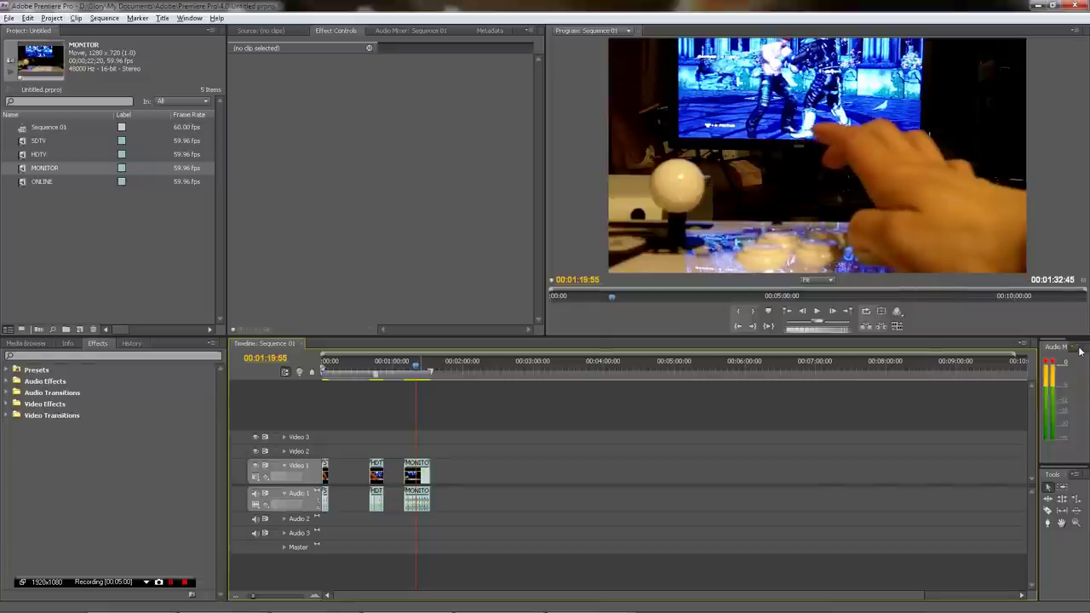
key(Right)
key(Right)
key(Right)
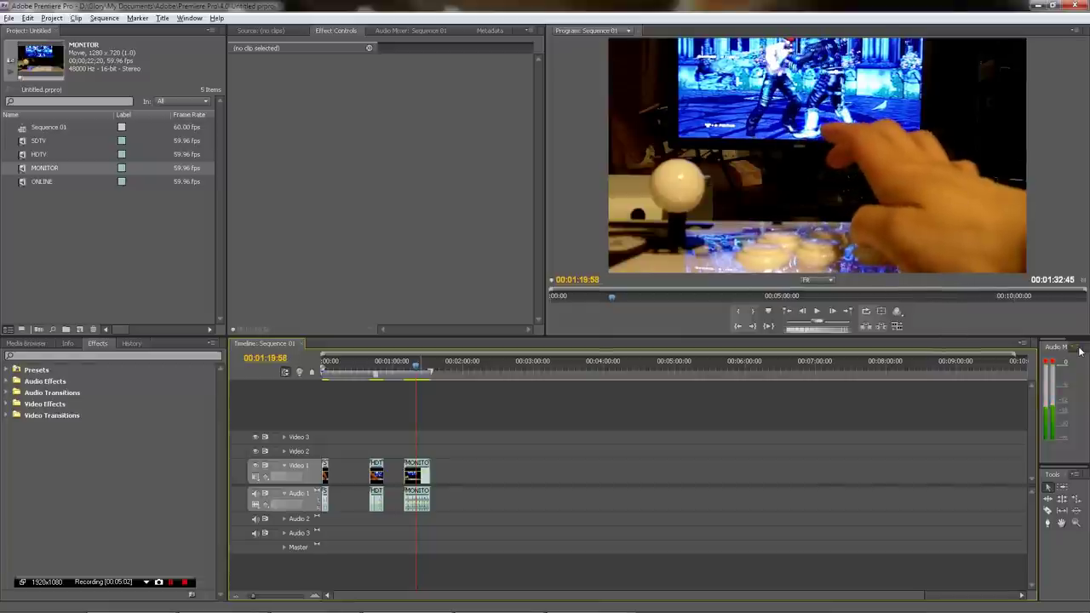
key(Right)
key(Right)
key(Right)
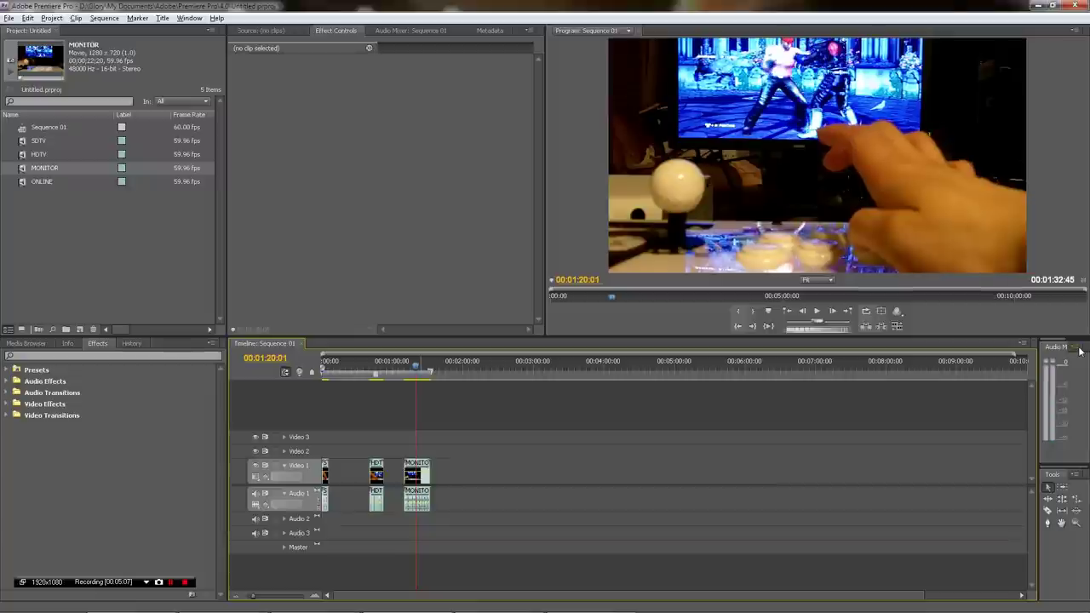
key(space)
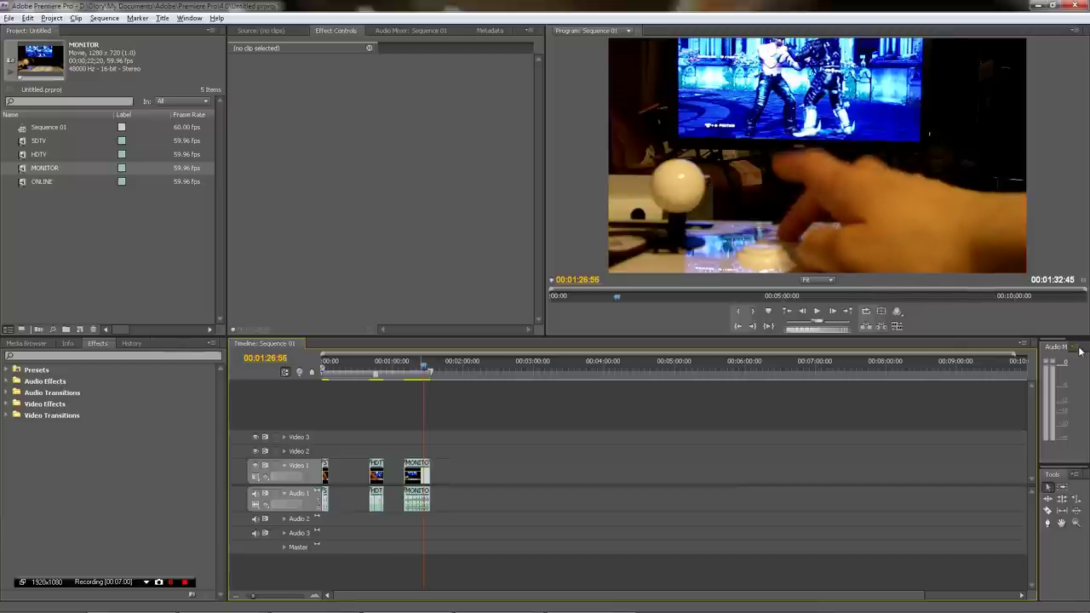
Save the project, then select and deselect the ONLINE clip in the Project panel.
key(ctrl+s)
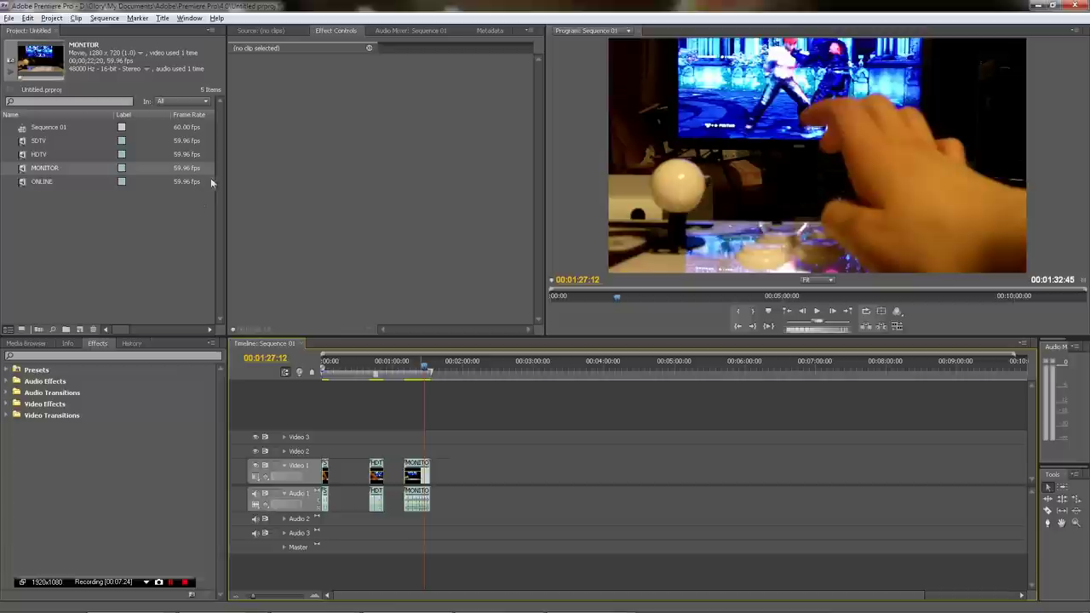
click(49, 180)
click(35, 195)
Place the ONLINE clip on Video 1 right after MONITOR and move the playhead into it.
drag(29, 184, 466, 474)
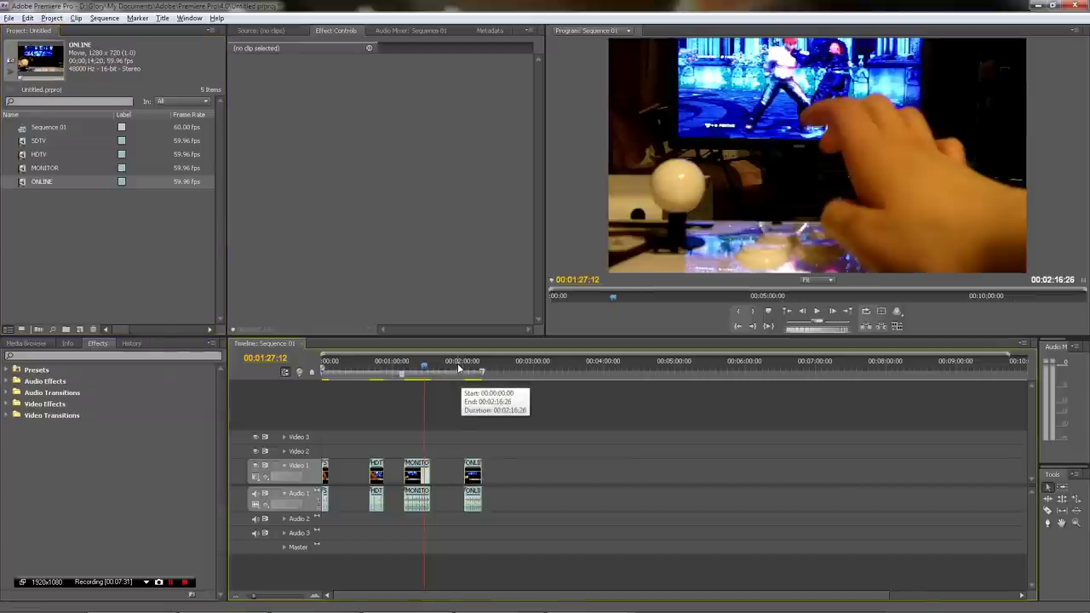
click(459, 370)
drag(459, 368, 467, 370)
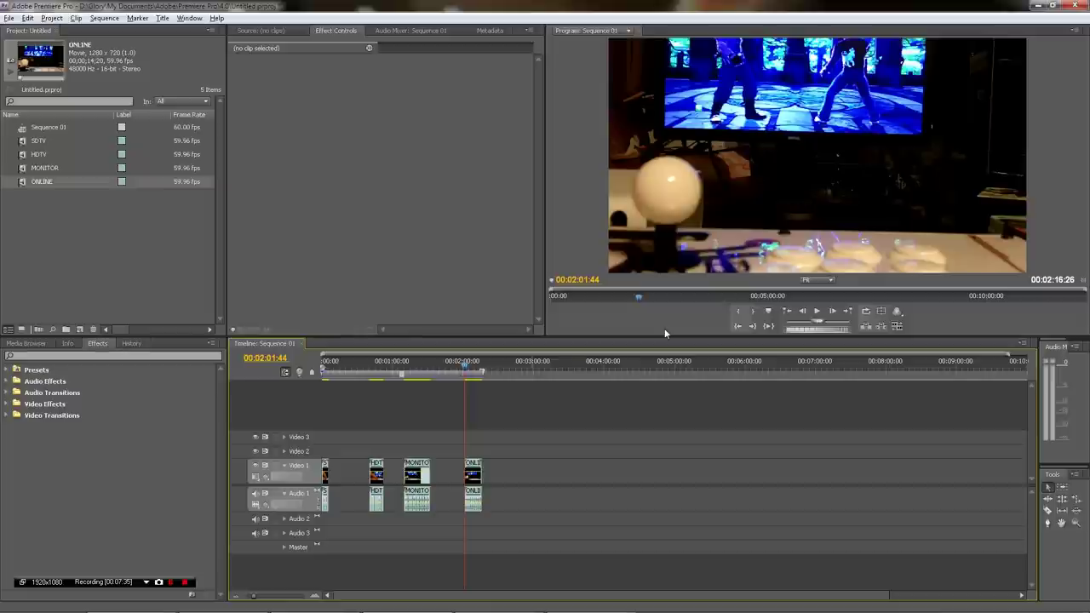
Step the ONLINE clip frame by frame toward the button press, reaching about 00:02:06:19.
key(Right)
key(Right)
key(Right)
key(Right)
key(Right)
key(Right)
key(Right)
key(Right)
key(Right)
key(Right)
key(Right)
key(Right)
key(Right)
key(Right)
key(Right)
key(Right)
key(Right)
key(Right)
key(Right)
key(Right)
key(Right)
key(Right)
key(Right)
key(Right)
key(Right)
key(Right)
key(Right)
key(Right)
key(Right)
key(Right)
key(Right)
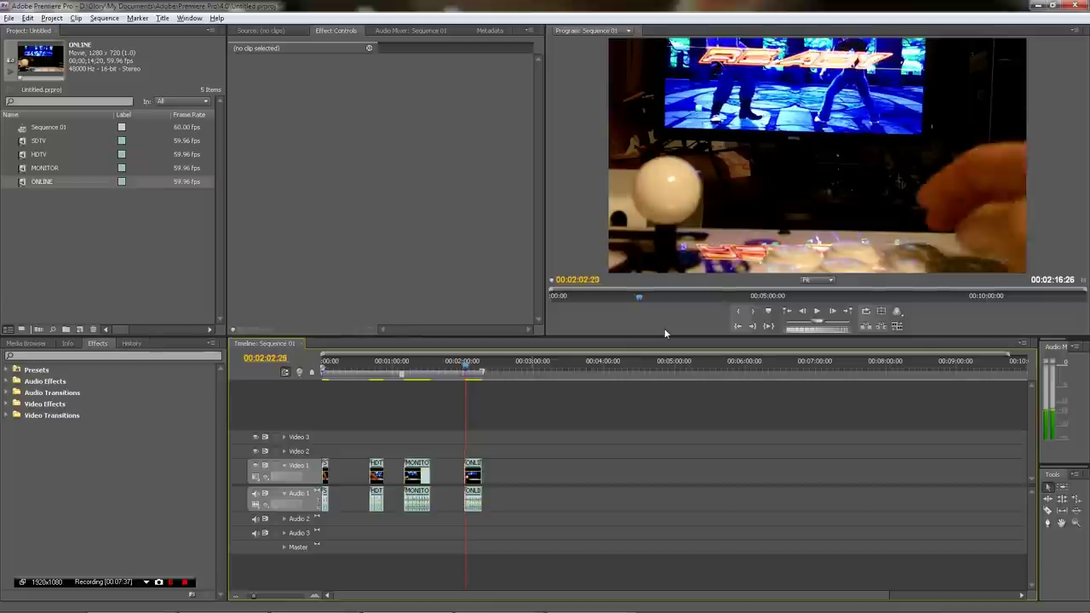
key(Right)
key(Right)
key(Right)
key(Right)
key(Right)
key(Right)
key(Right)
key(Right)
key(Right)
key(Right)
key(Right)
key(Right)
key(Right)
key(Right)
key(Right)
key(Right)
key(Right)
key(Right)
key(Right)
key(Right)
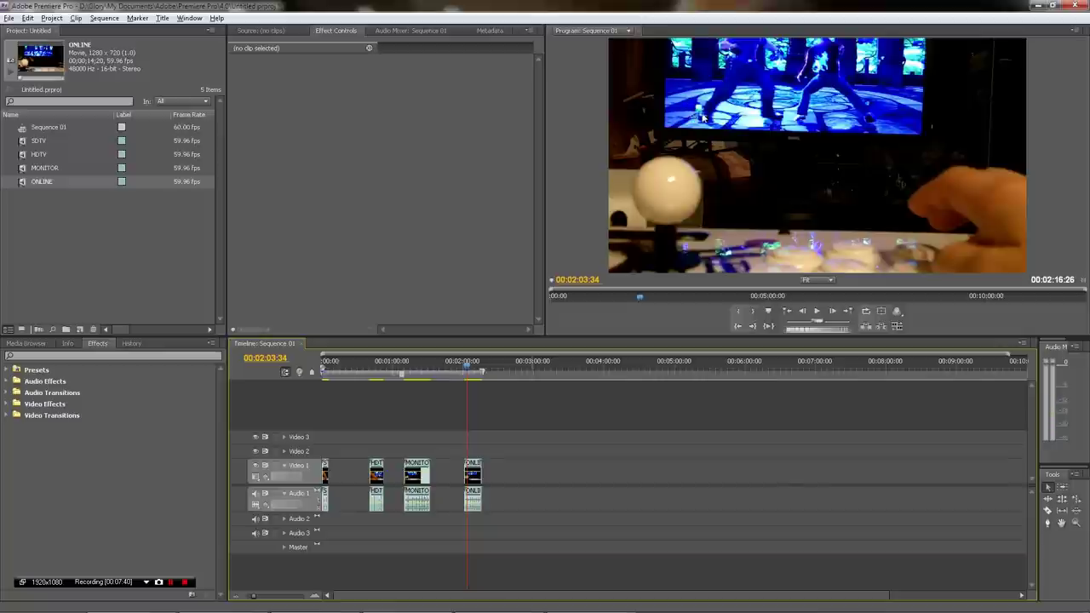
key(Right)
key(Right)
key(Right)
key(Right)
key(Right)
key(Right)
key(Right)
key(Right)
key(Right)
key(Right)
key(Right)
key(Right)
key(Right)
key(Right)
key(Right)
key(Right)
key(Right)
key(Right)
key(Right)
key(Right)
key(Right)
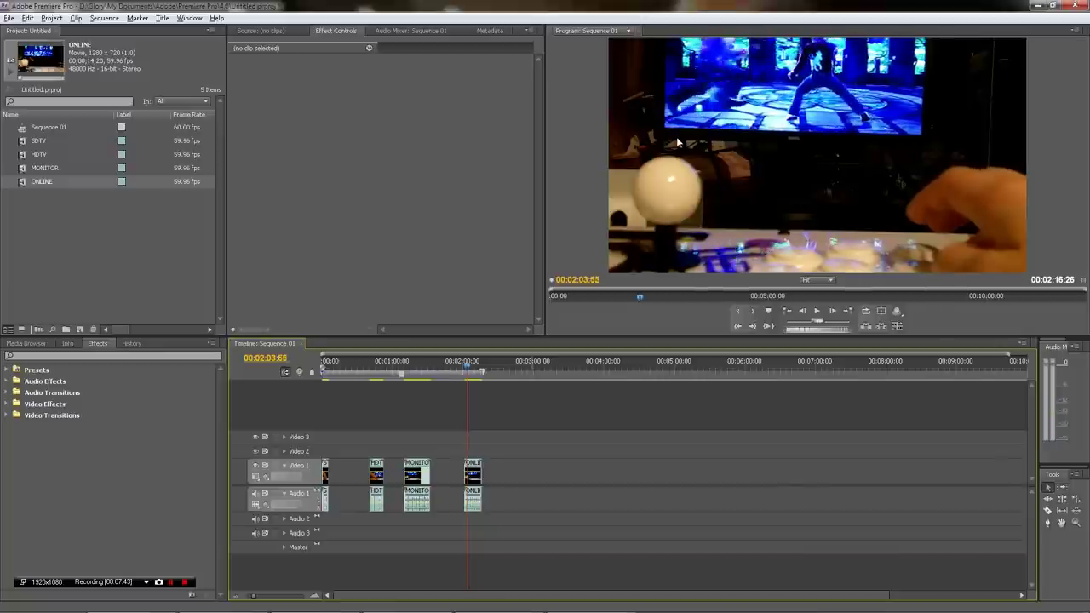
key(Right)
key(Right)
key(Right)
key(Right)
key(Right)
key(Right)
key(Right)
key(Right)
key(Right)
key(Right)
key(Right)
key(Right)
key(Right)
key(Right)
key(Right)
key(Right)
key(Right)
key(Right)
key(Right)
key(Right)
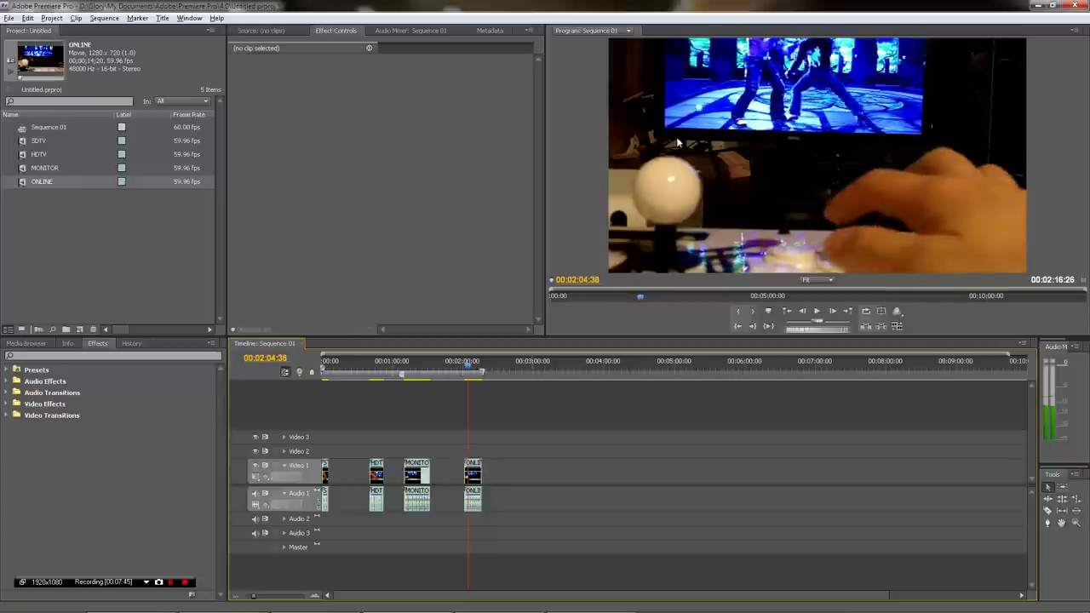
key(Right)
key(Right)
key(Right)
key(Right)
key(Right)
key(Right)
key(Right)
key(Right)
key(Right)
key(Right)
key(Right)
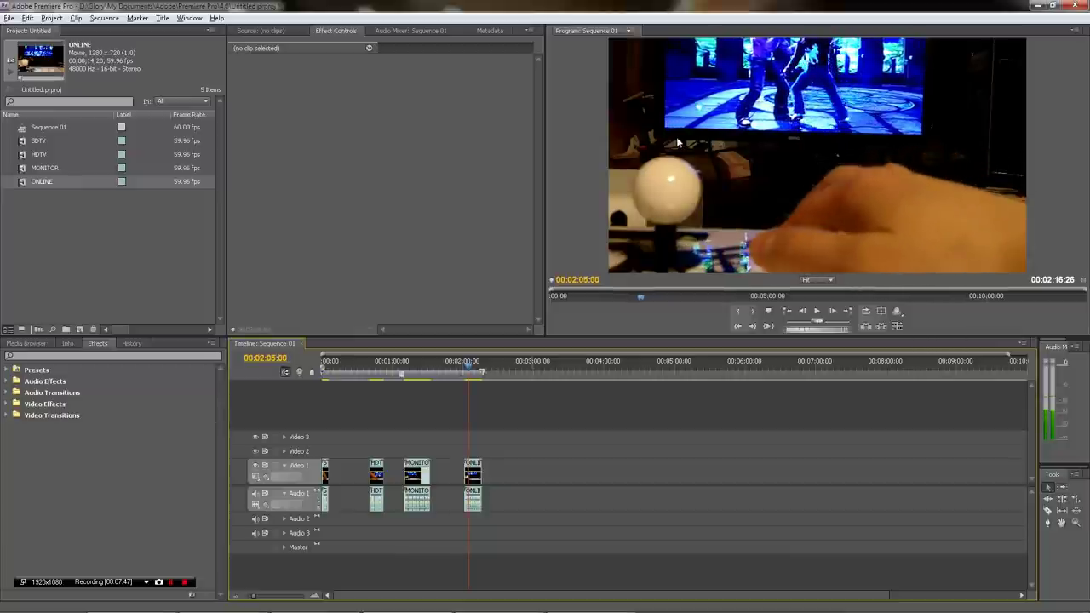
key(Right)
key(Right)
key(Right)
key(Right)
key(Right)
key(Right)
key(Right)
key(Right)
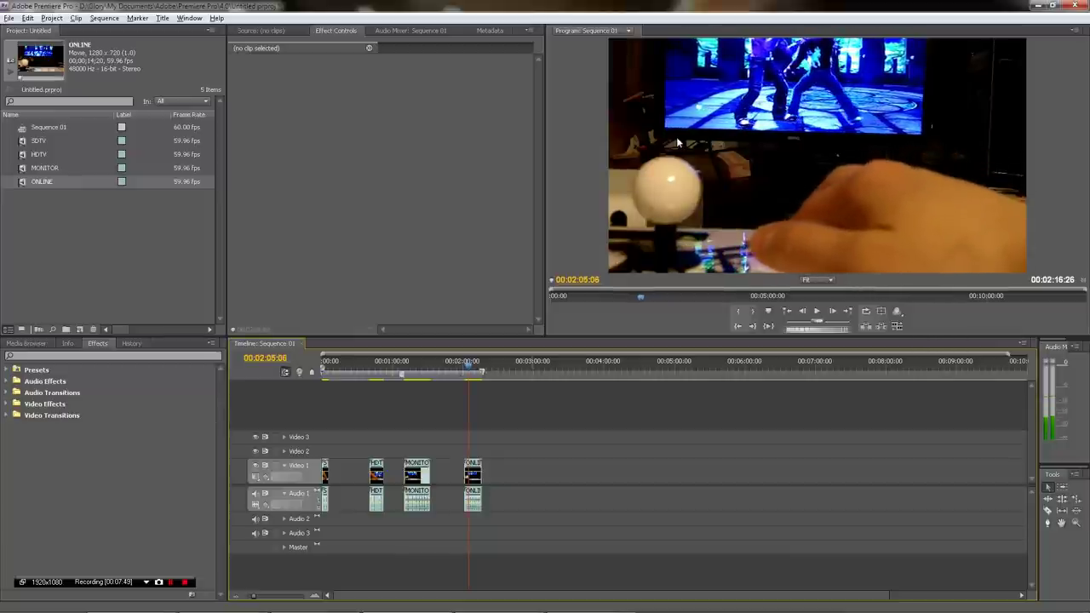
key(Right)
key(Right)
key(Right)
key(Right)
key(Right)
key(Right)
key(Right)
key(Right)
key(Right)
key(Right)
key(Right)
key(Right)
key(Right)
key(Right)
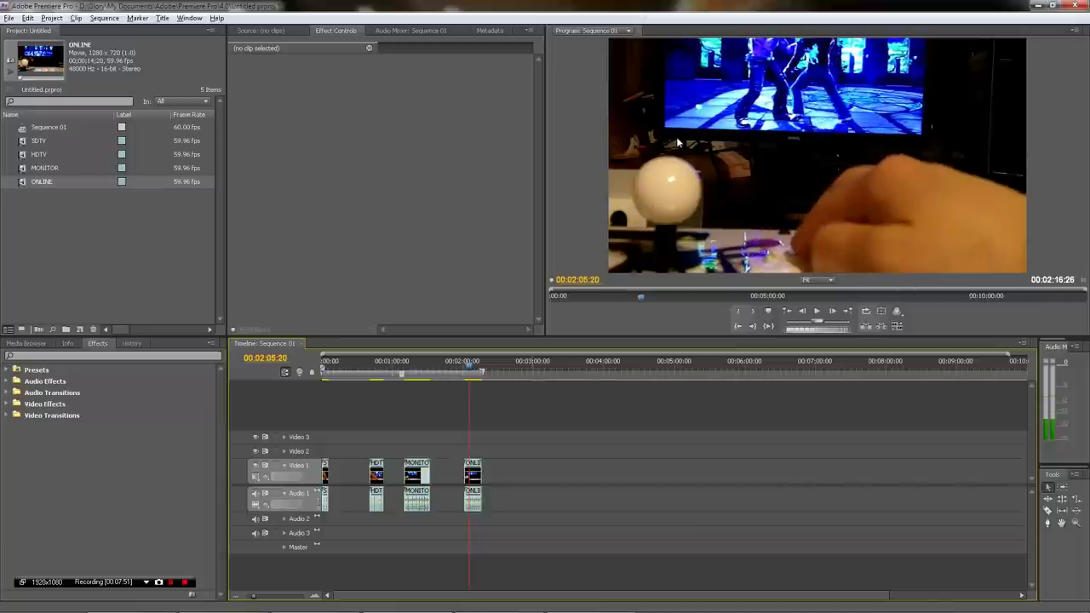
key(Right)
key(Right)
key(Right)
key(Right)
key(Right)
key(Right)
key(Right)
key(Right)
key(Right)
key(Right)
key(Right)
key(Right)
key(Right)
key(Right)
key(Right)
key(Right)
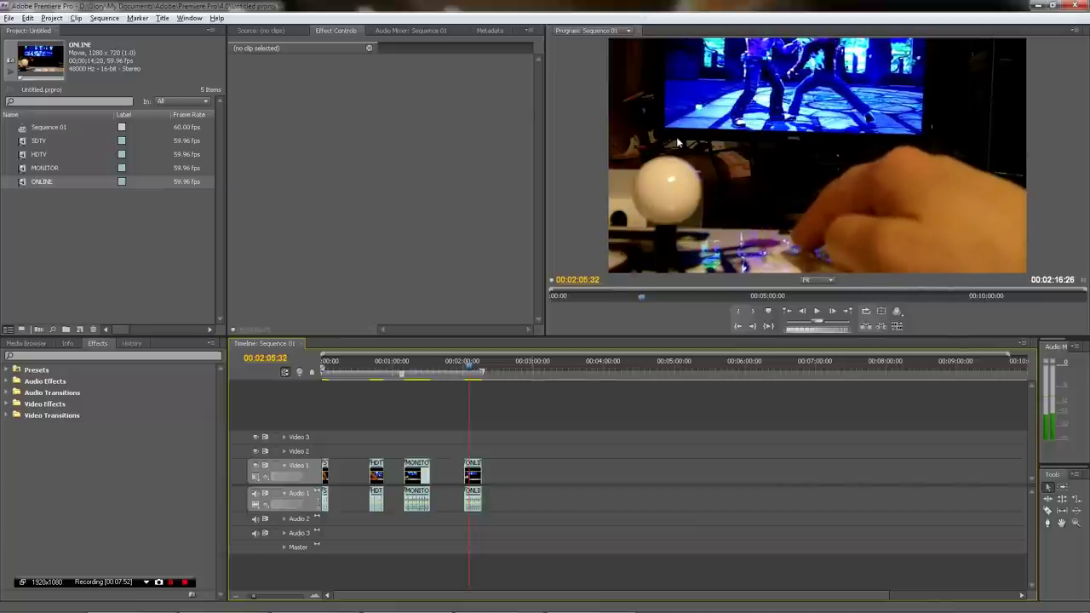
key(Right)
key(Right)
key(Right)
key(Right)
key(Right)
key(Right)
key(Right)
key(Right)
key(Right)
key(Right)
key(Right)
key(Right)
key(Right)
key(Right)
key(Right)
key(Right)
key(Right)
key(Right)
key(Right)
key(Right)
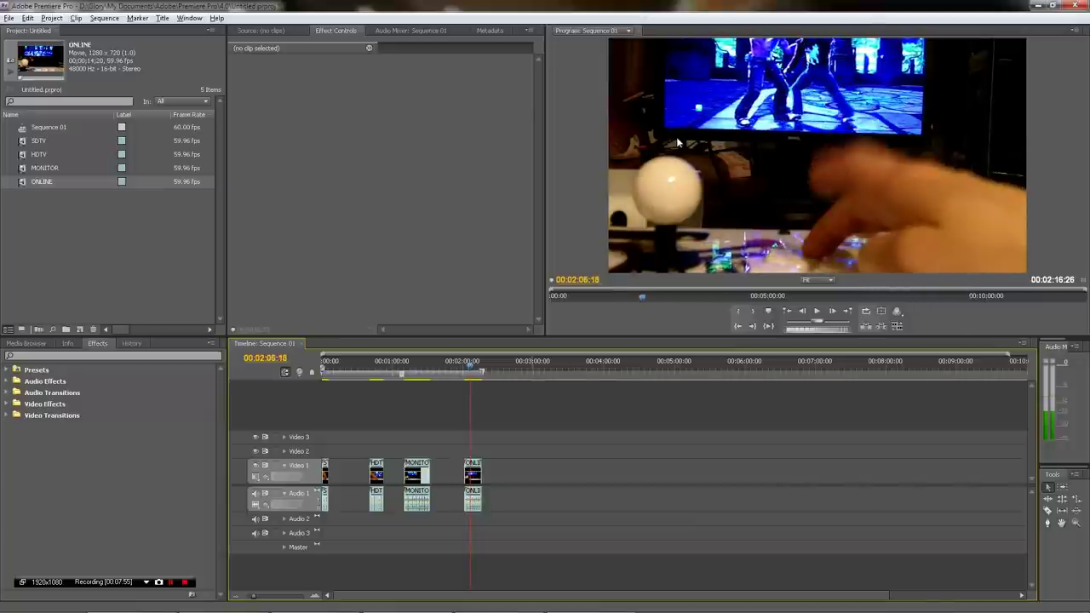
key(Left)
Step the ONLINE footage from 00:02:06:18 a few frames at a time, following the hand's press.
key(Right)
key(Left)
key(Right)
key(Right)
key(Right)
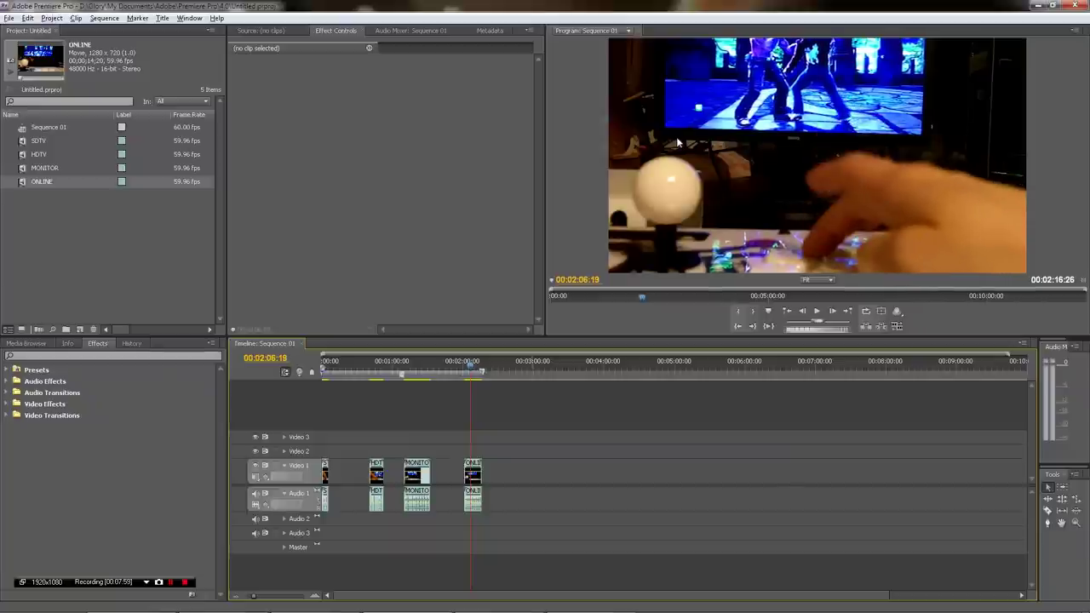
key(Right)
key(Right)
key(Right)
key(Right)
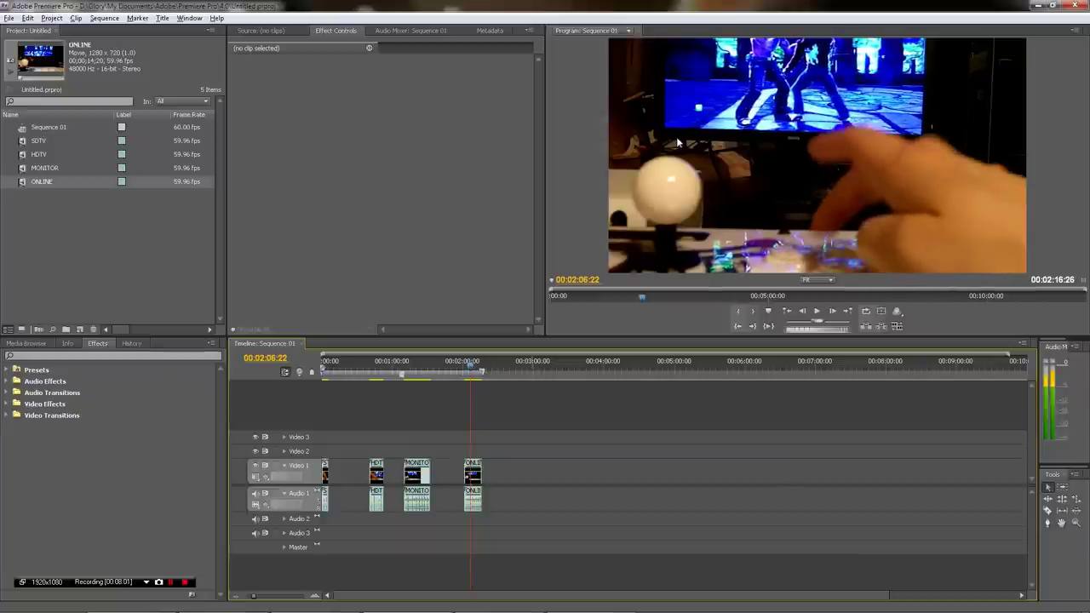
key(Right)
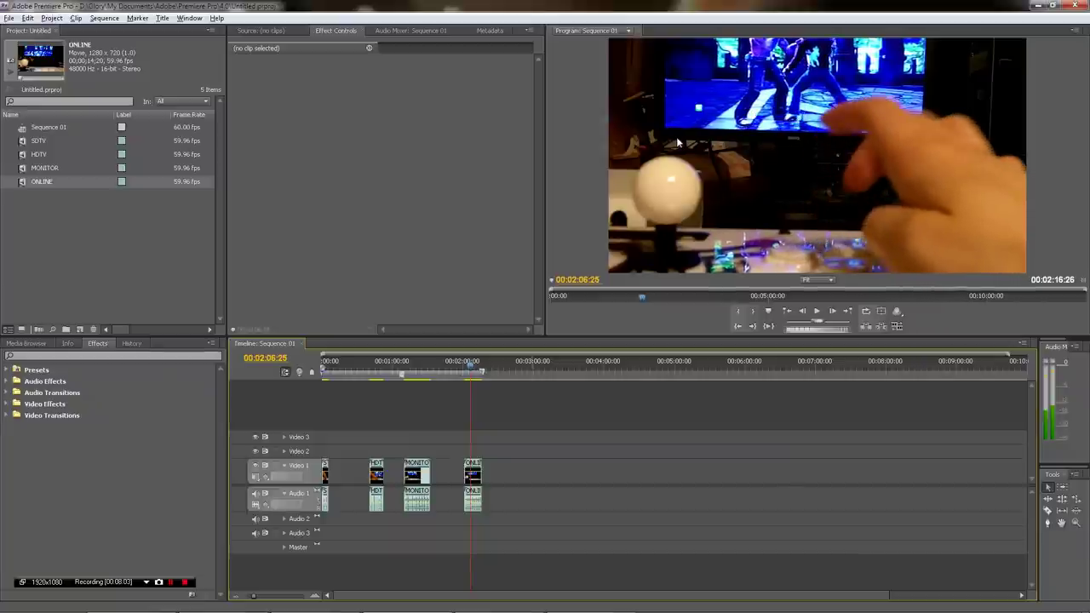
key(Right)
key(Right)
key(Right)
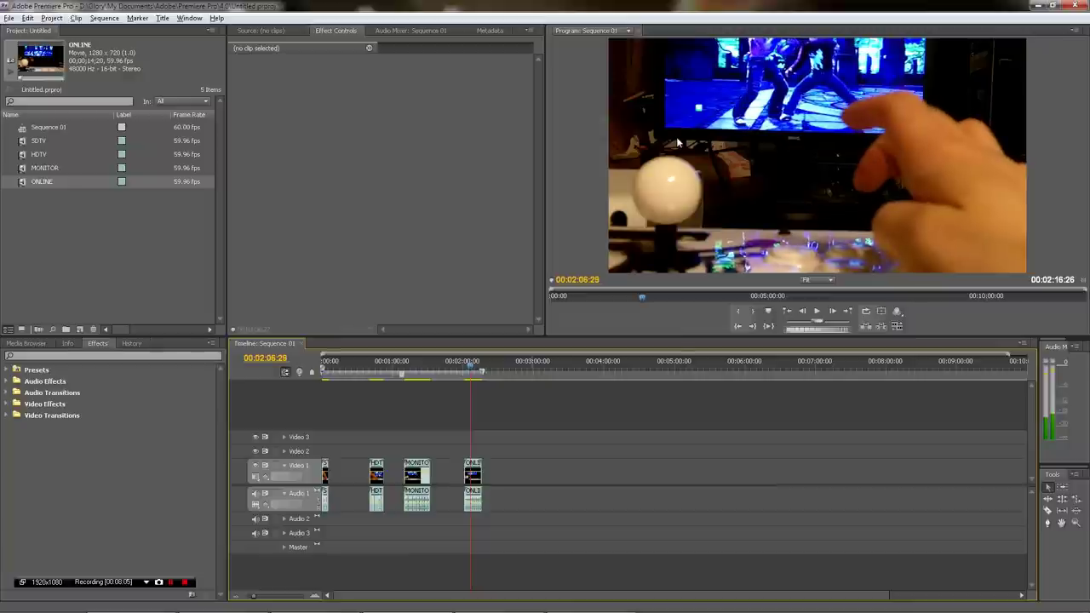
key(Right)
key(Right)
key(Right)
key(Right)
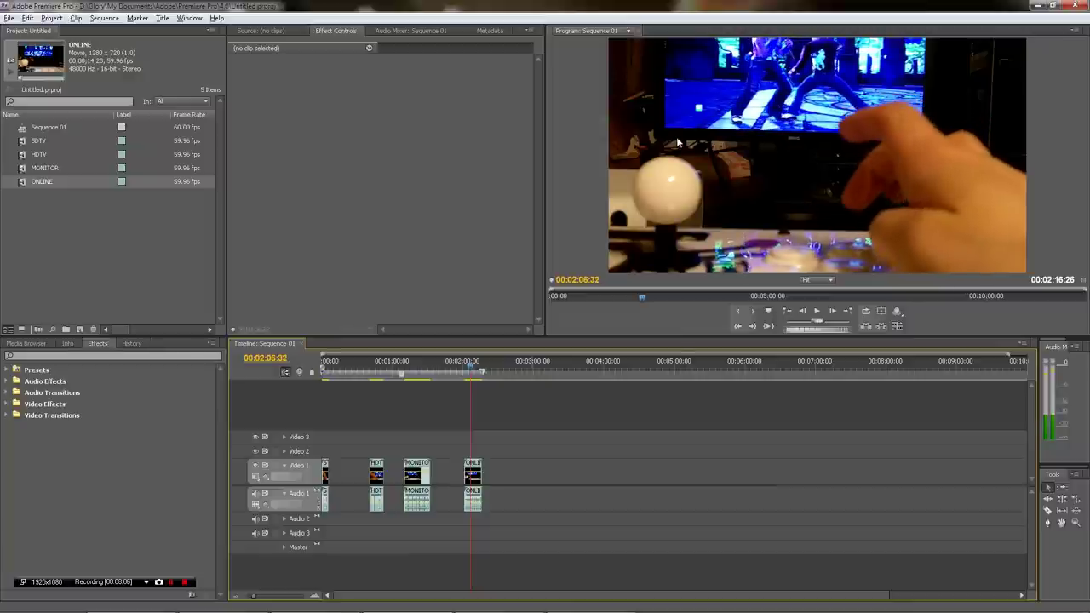
key(Right)
key(Right)
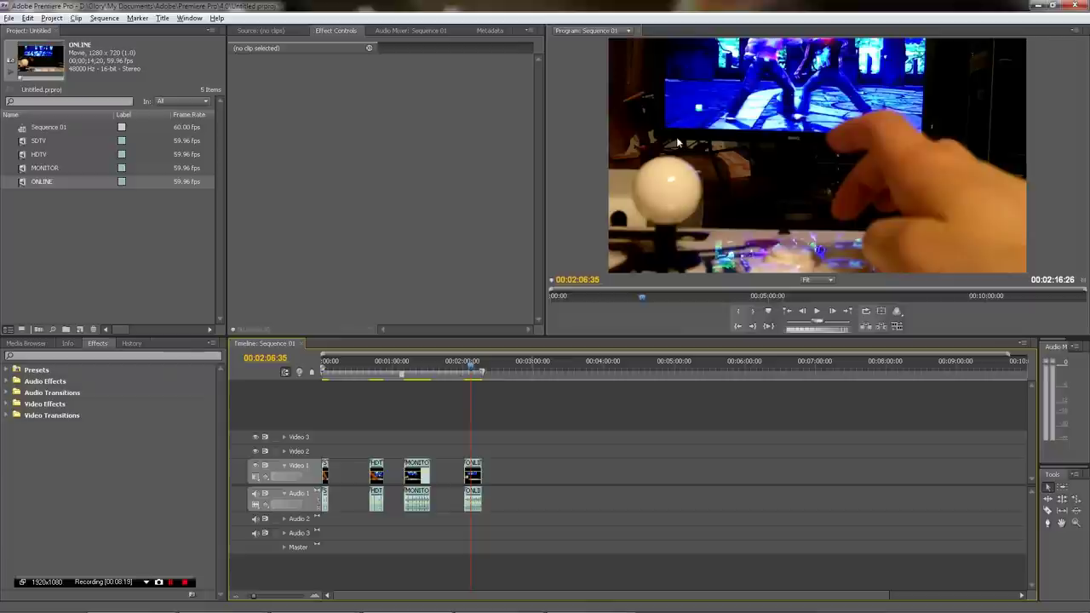
Advance the ONLINE footage to about 00:02:08:10, comparing neighbouring frames at the end.
key(Right)
key(Right)
key(Right)
key(Right)
key(Right)
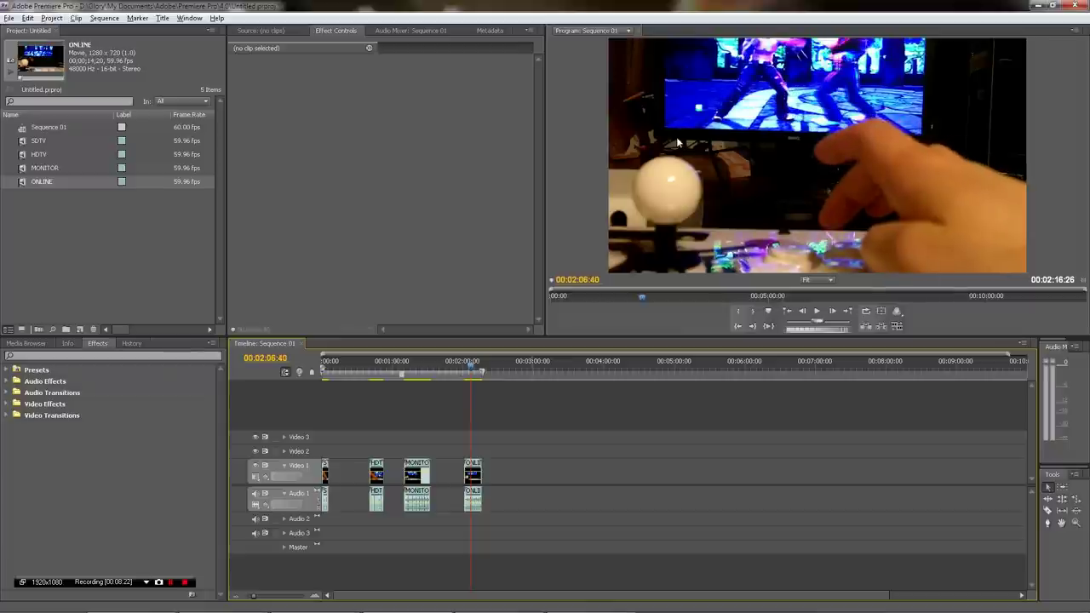
key(Right)
key(Right)
key(Right)
key(Right)
key(Right)
key(Right)
key(Right)
key(Right)
key(Right)
key(Right)
key(Right)
key(Right)
key(Right)
key(Right)
key(Right)
key(Right)
key(Right)
key(Right)
key(Right)
key(Right)
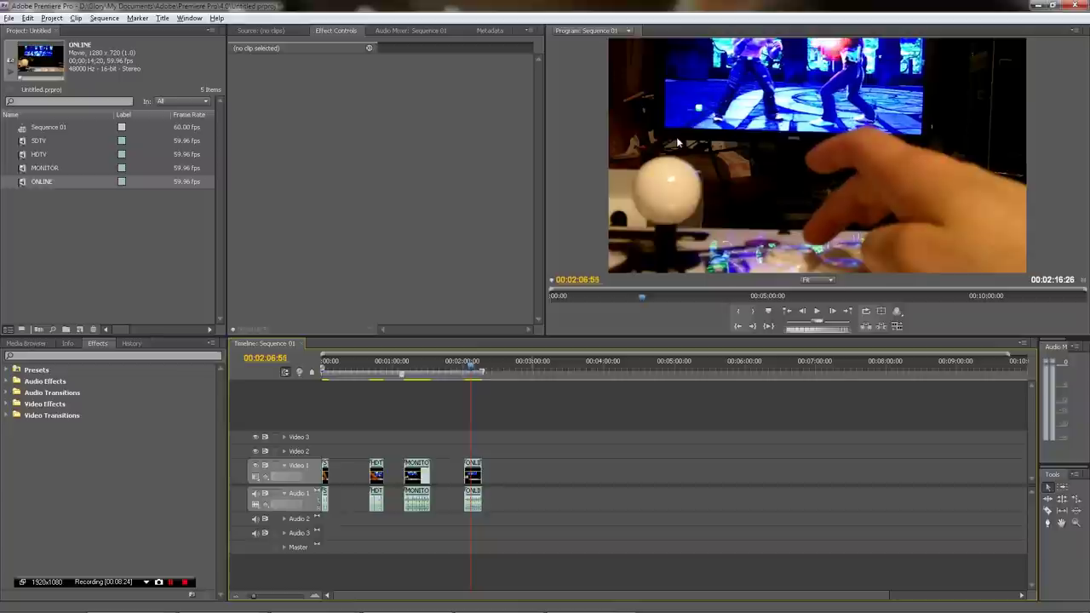
key(Right)
key(Right)
key(Right)
key(Right)
key(Right)
key(Right)
key(Right)
key(Right)
key(Right)
key(Right)
key(Right)
key(Right)
key(Right)
key(Right)
key(Right)
key(Right)
key(Right)
key(Right)
key(Right)
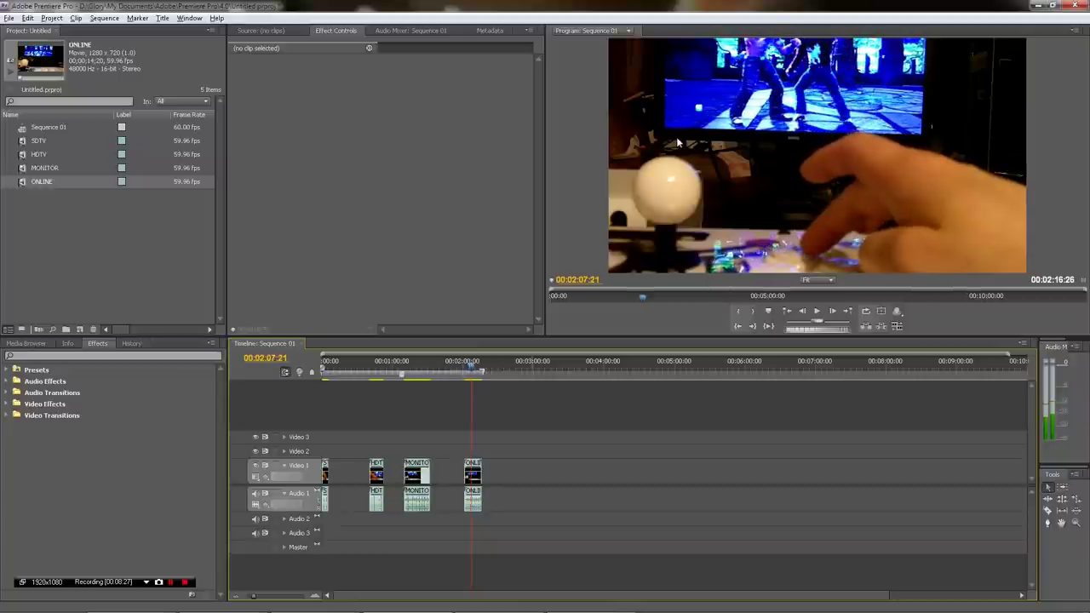
key(Right)
key(Right)
key(Right)
key(Right)
key(Right)
key(Right)
key(Right)
key(Right)
key(Right)
key(Right)
key(Right)
key(Right)
key(Right)
key(Right)
key(Right)
key(Right)
key(Right)
key(Right)
key(Right)
key(Right)
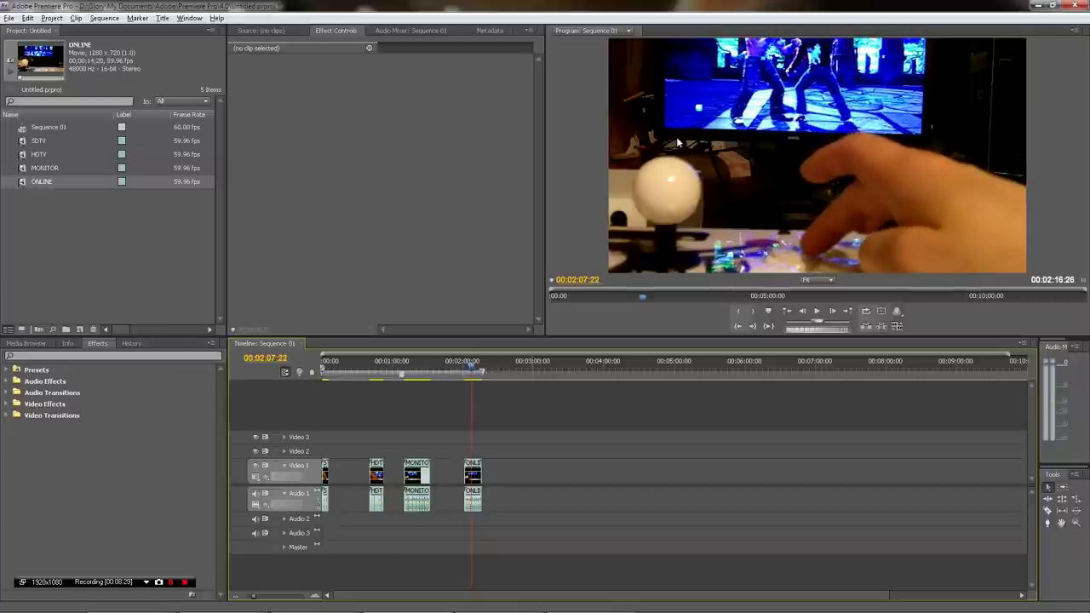
key(Right)
key(Right)
key(Right)
key(Right)
key(Right)
key(Right)
key(Right)
key(Right)
key(Right)
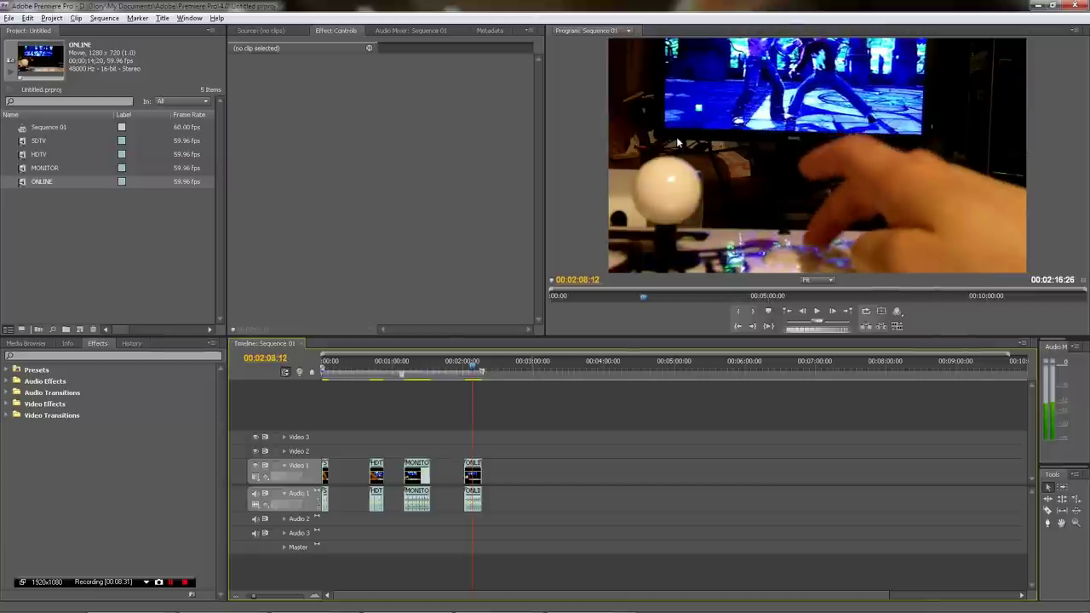
key(Right)
key(Left)
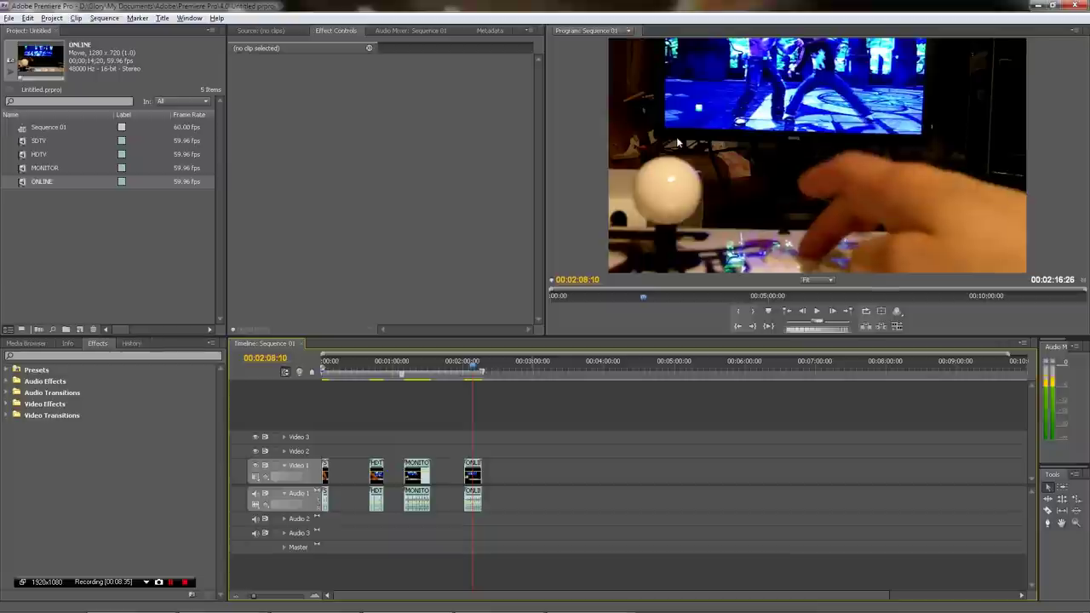
Step the ONLINE footage forward from 00:02:08:10 to about 00:02:10:16, nearing the game's reaction.
key(Right)
key(Right)
key(Right)
key(Right)
key(Right)
key(Right)
key(Right)
key(Right)
key(Right)
key(Right)
key(Right)
key(Right)
key(Right)
key(Right)
key(Right)
key(Right)
key(Right)
key(Right)
key(Right)
key(Right)
key(Right)
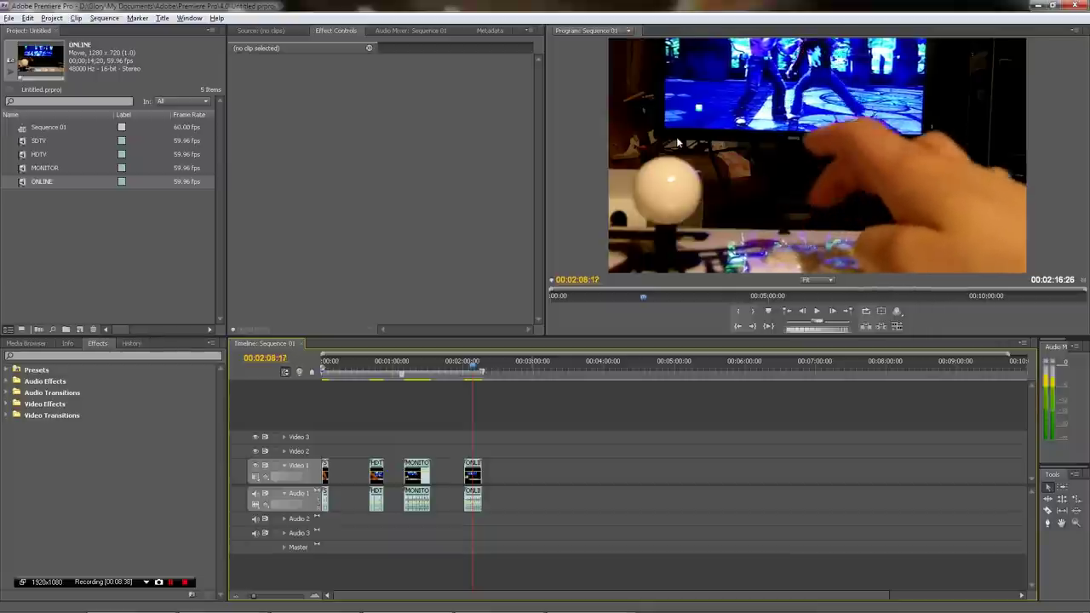
key(Right)
key(Right)
key(Right)
key(Right)
key(Right)
key(Right)
key(Right)
key(Right)
key(Right)
key(Right)
key(Right)
key(Right)
key(Right)
key(Right)
key(Right)
key(Right)
key(Right)
key(Right)
key(Right)
key(Right)
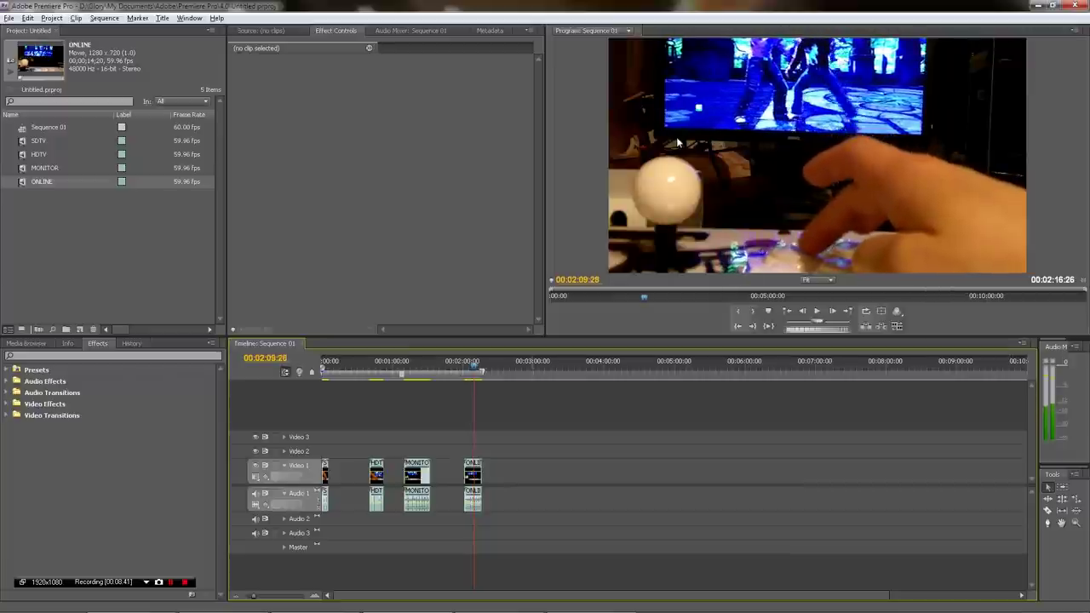
key(Right)
key(Right)
key(Right)
key(Right)
key(Right)
key(Right)
key(Right)
key(Right)
key(Right)
key(Right)
key(Right)
key(Right)
key(Right)
key(Right)
key(Right)
key(Right)
key(Right)
key(Right)
key(Right)
key(Right)
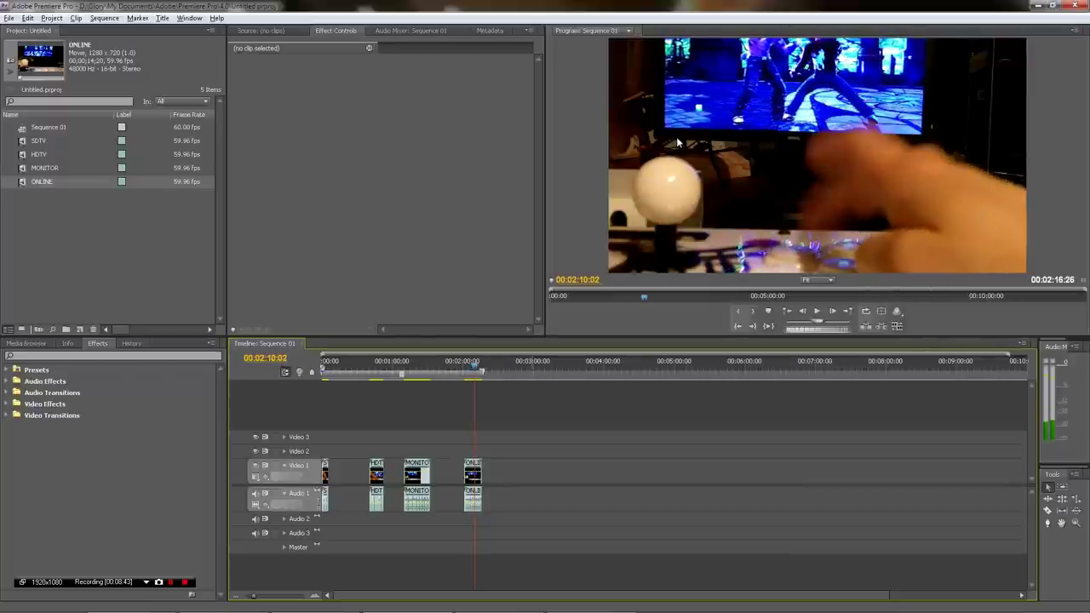
key(Left)
key(Right)
key(Right)
key(Right)
key(Right)
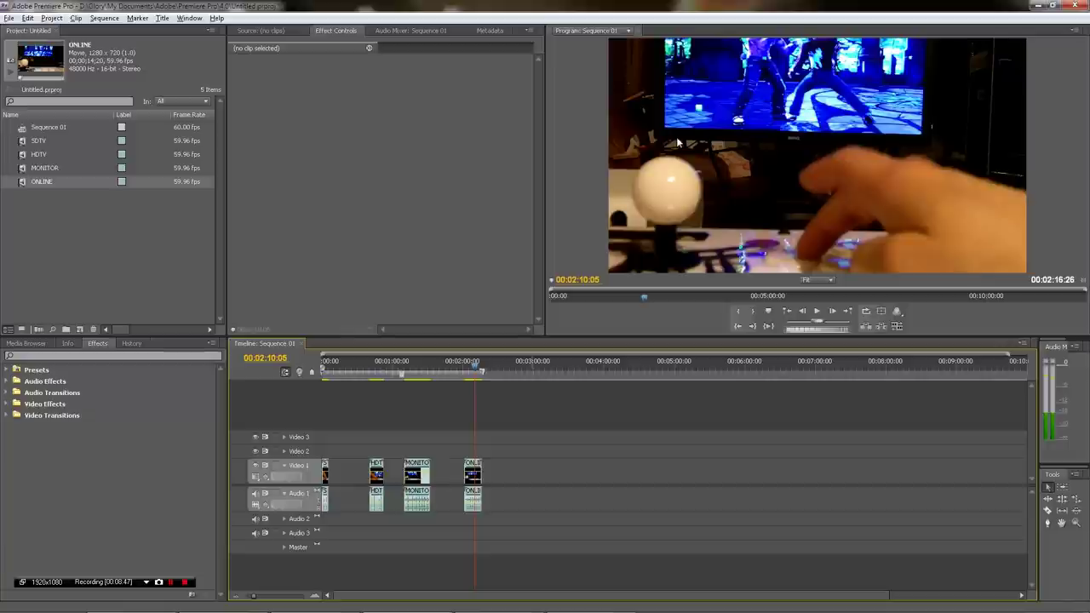
key(Right)
key(Right)
key(Right)
key(Right)
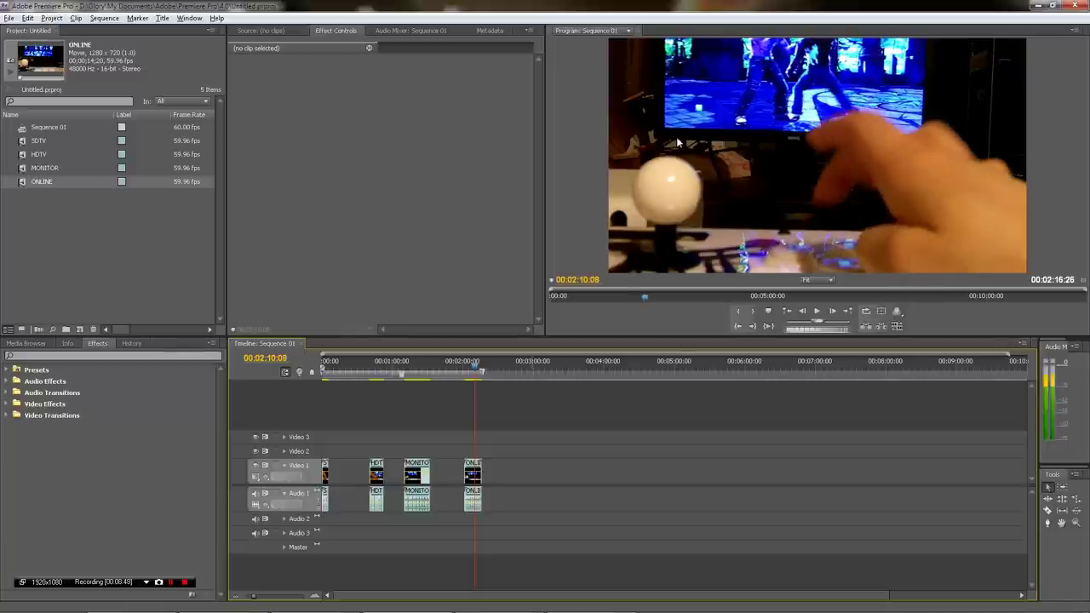
key(Right)
key(Right)
key(Right)
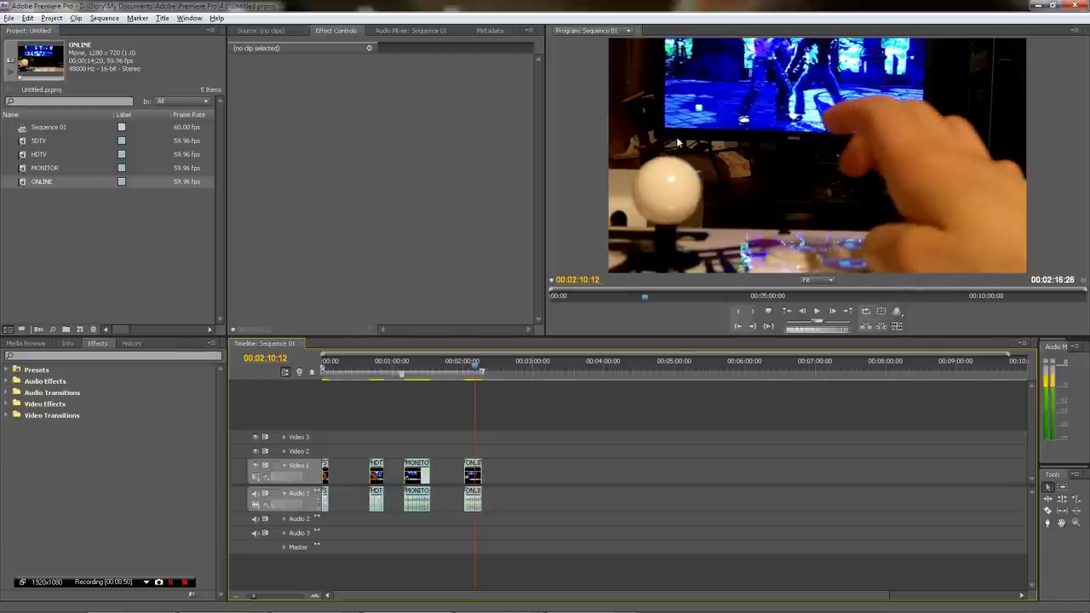
key(Right)
key(Right)
key(Right)
key(Right)
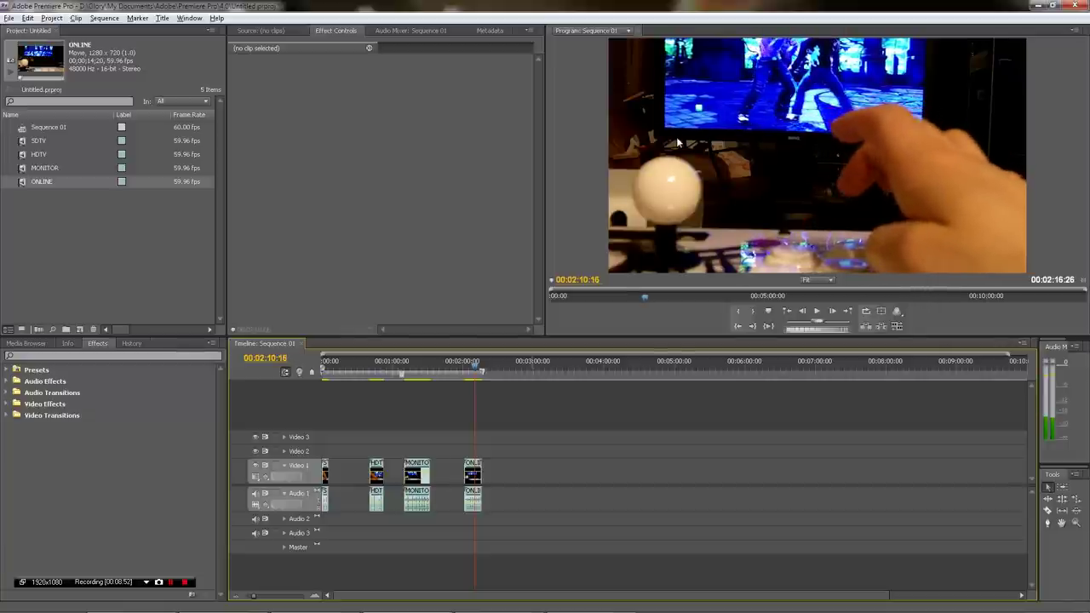
key(Right)
key(Right)
key(Right)
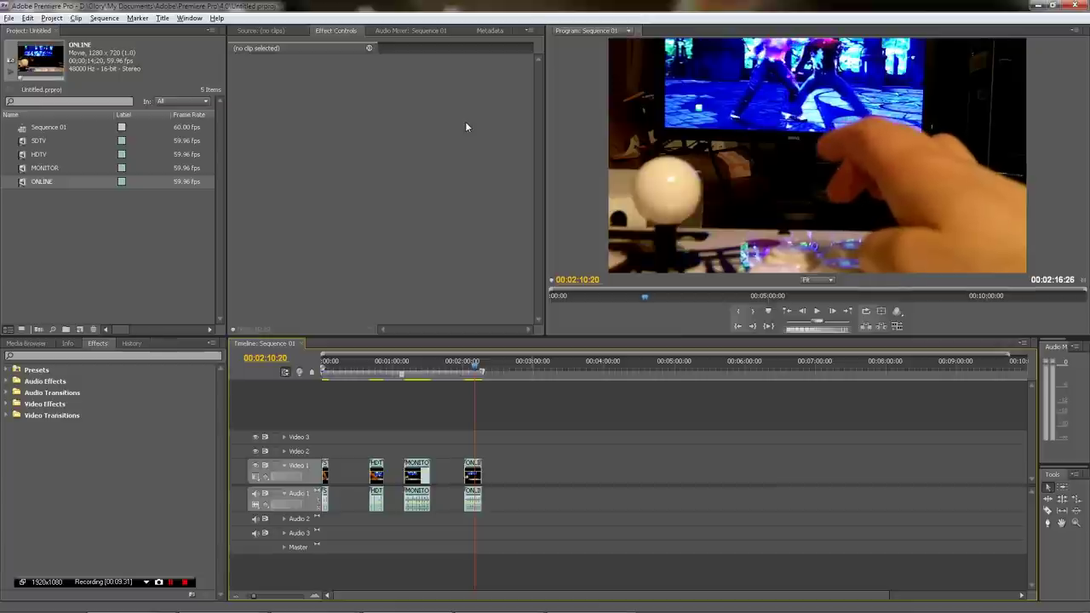
Toggle between frames 00:02:10:19 and 00:02:10:20 to pinpoint the game's reaction.
key(Left)
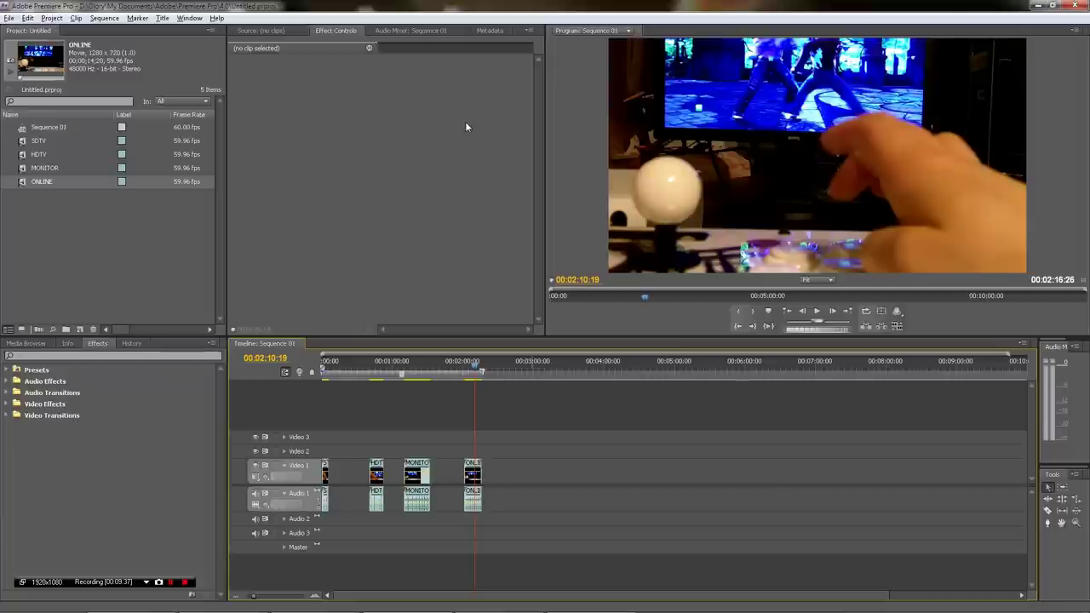
key(Right)
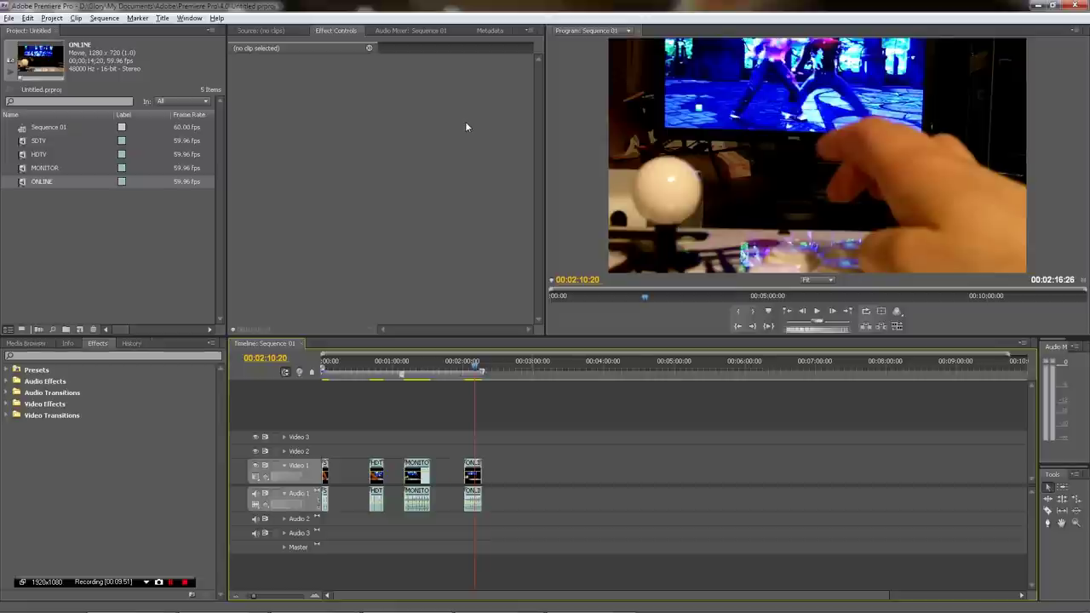
key(Left)
key(Right)
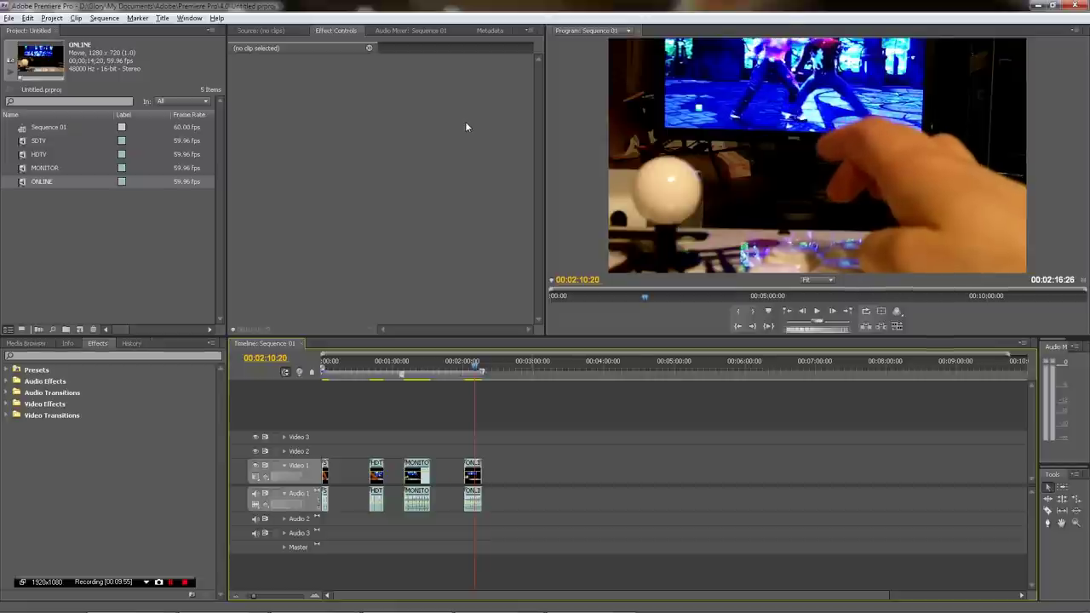